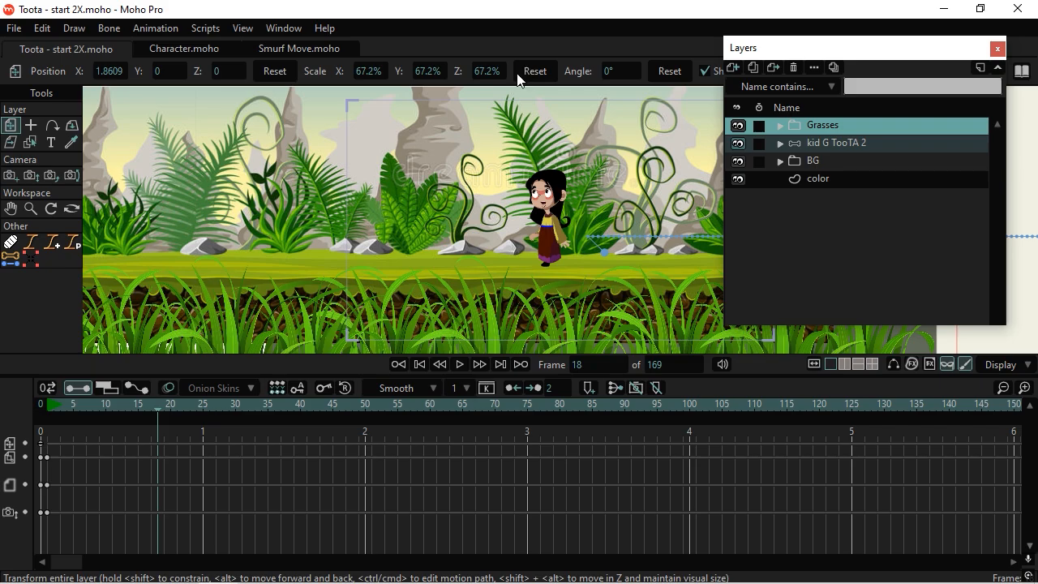
# Step: Play the forest scene animation from frame 1 to review the character walking against the moving background
pyautogui.click(51, 406)
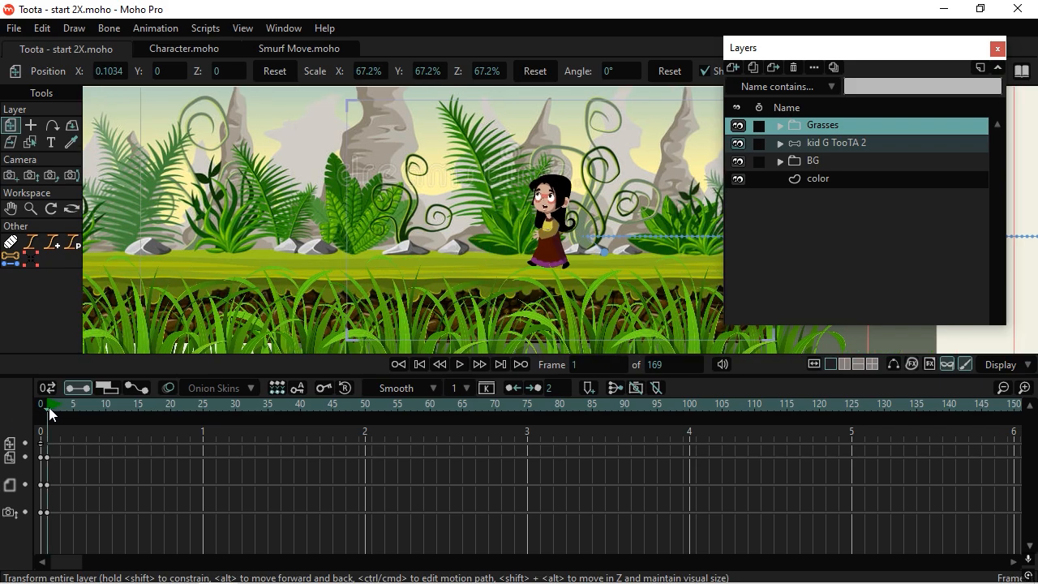
pyautogui.press('space')
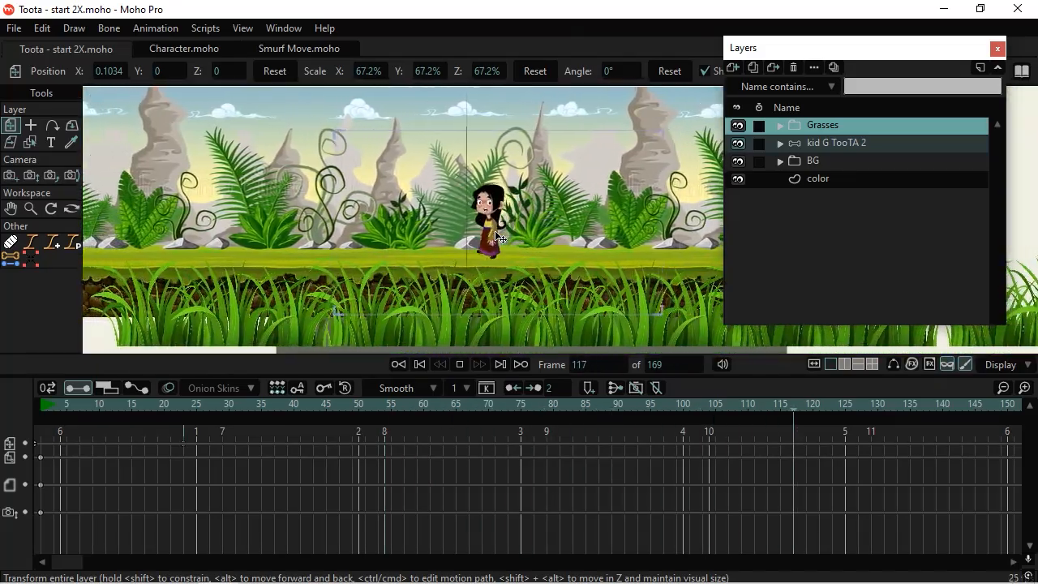
pyautogui.press('space')
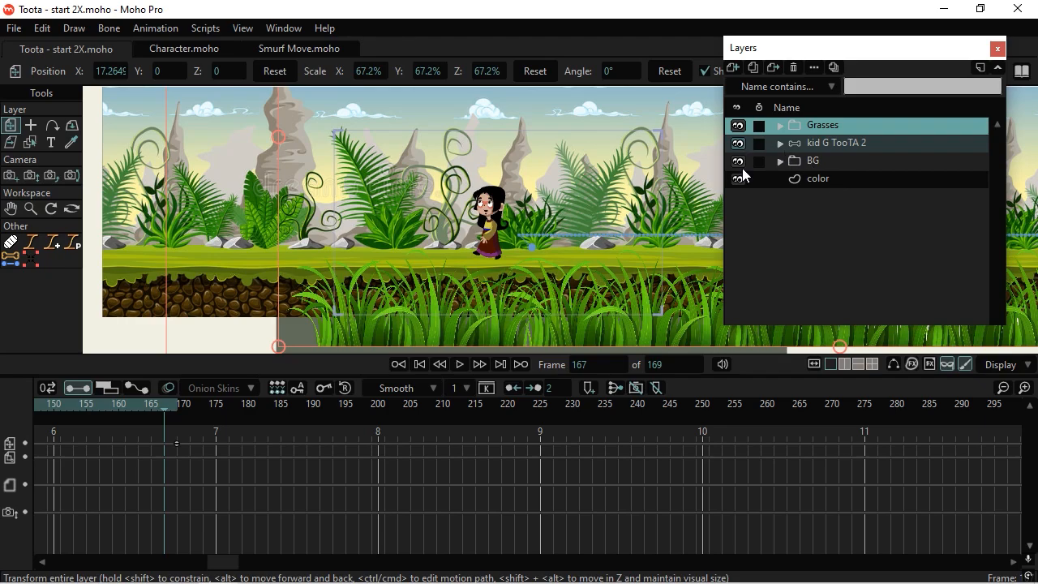
# Step: Hide and show the BG layer repeatedly to compare the scene with and without the background
pyautogui.click(735, 167)
pyautogui.click(735, 167)
pyautogui.click(735, 166)
pyautogui.click(735, 166)
pyautogui.click(735, 167)
pyautogui.click(737, 162)
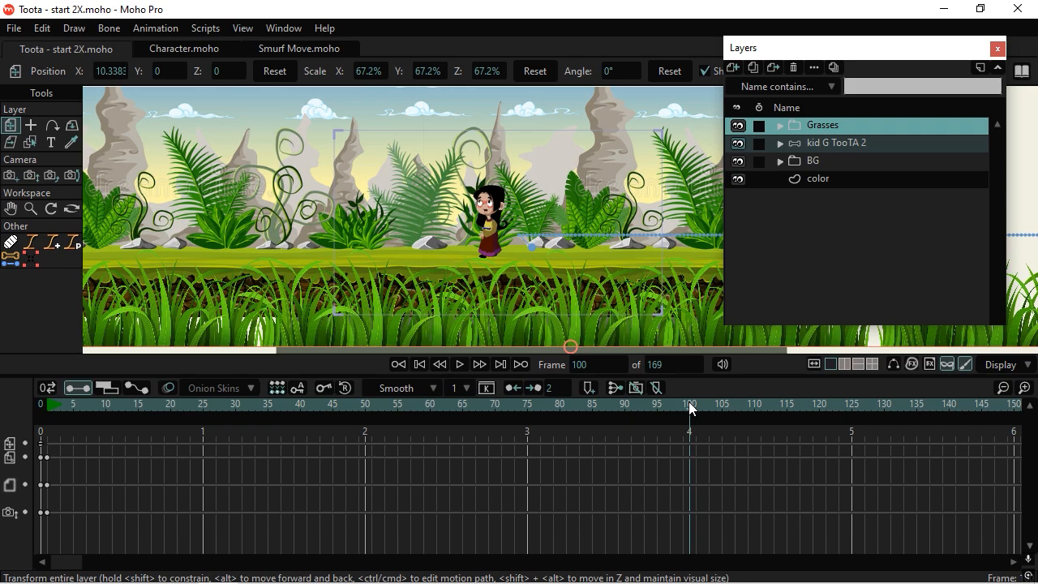
# Step: Hide the Grasses and BG layers and play the character's walk on its own from frame 2
pyautogui.click(738, 127)
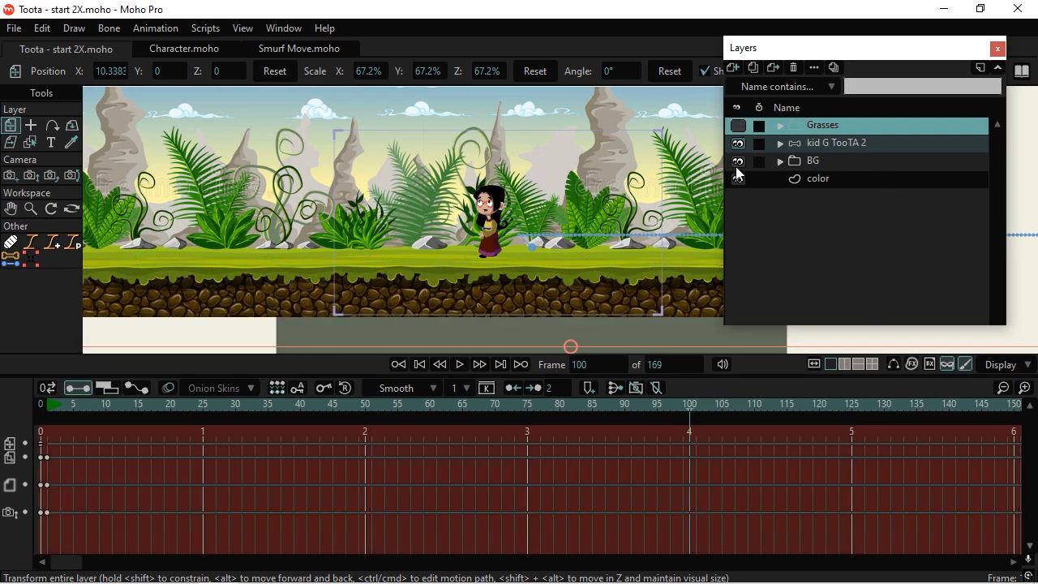
pyautogui.click(737, 161)
pyautogui.click(55, 409)
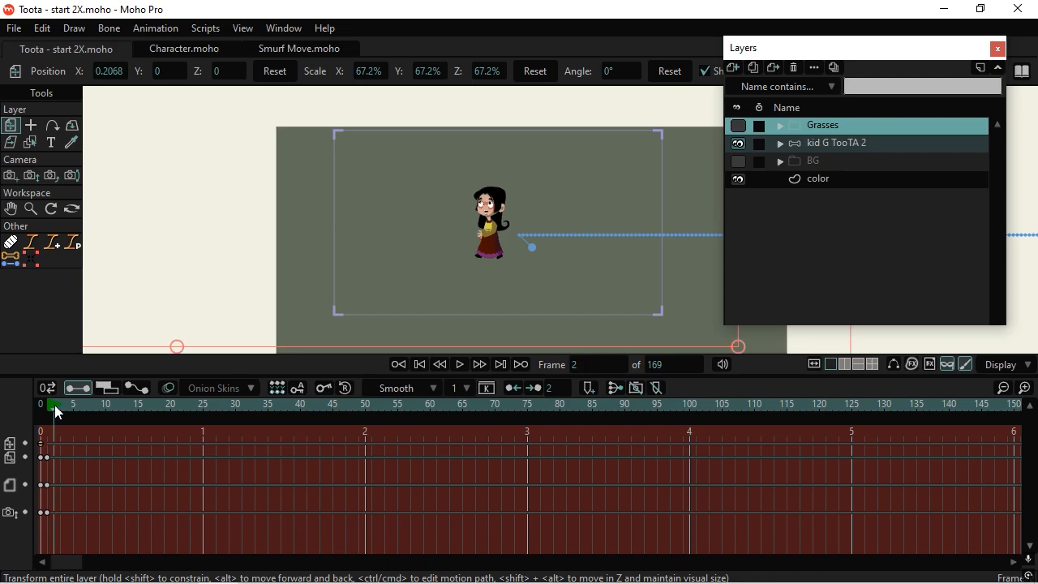
pyautogui.press('space')
pyautogui.scroll(1, 593, 202)
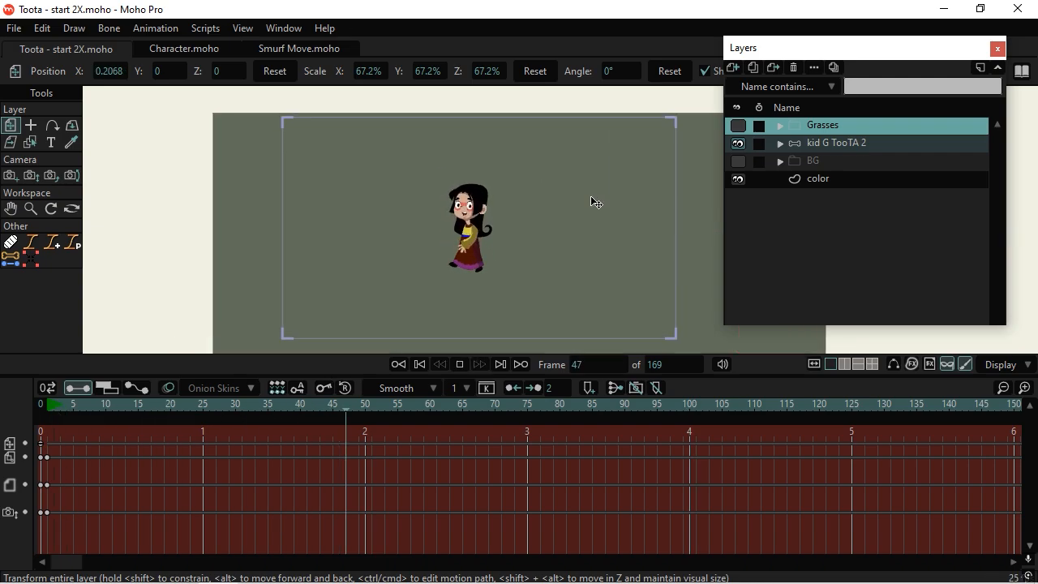
pyautogui.press('space')
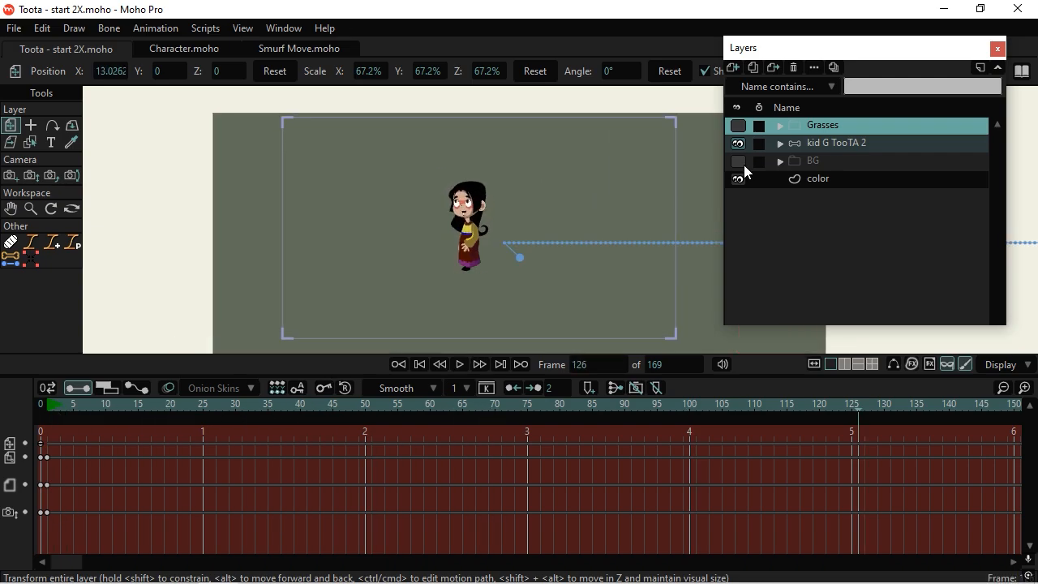
# Step: Show the BG layer again and play the animation with the moving background
pyautogui.click(738, 162)
pyautogui.press('space')
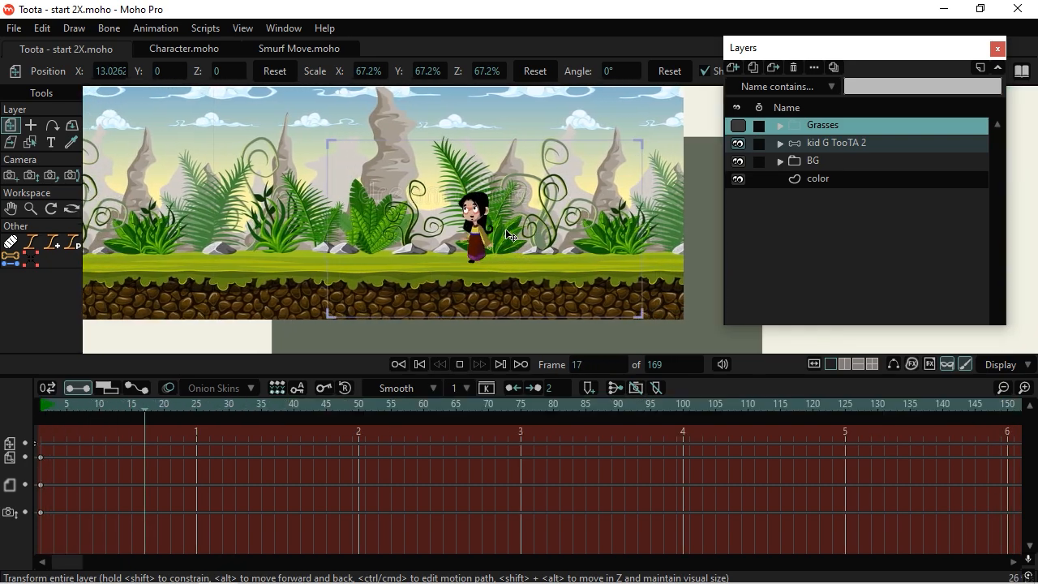
pyautogui.press('space')
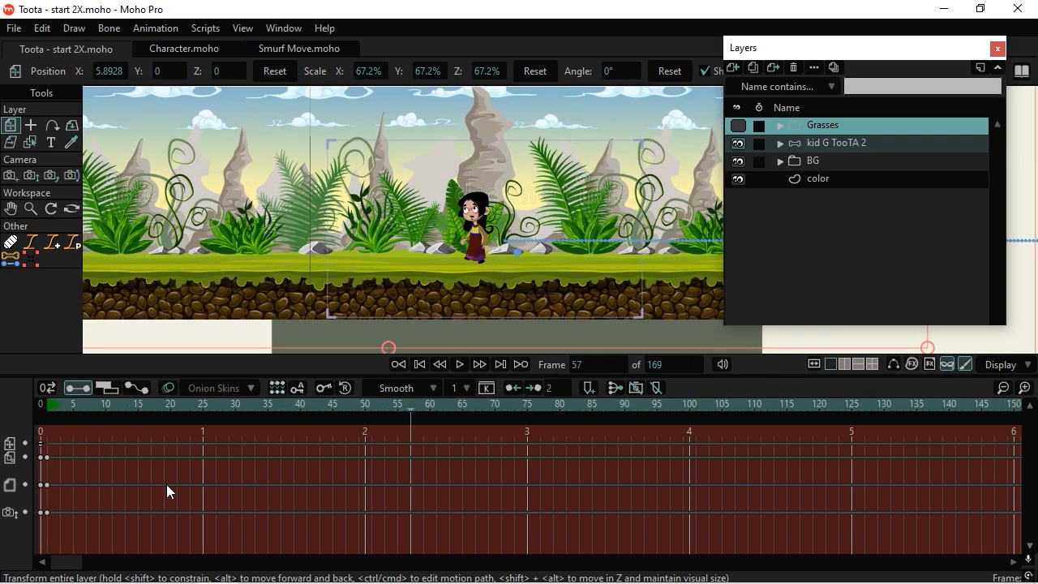
# Step: Shift the BG layer horizontally at frame 169 to about X 13.21, and scrub through the timeline
pyautogui.moveTo(55, 406); pyautogui.dragTo(858, 490)
pyautogui.click(829, 159)
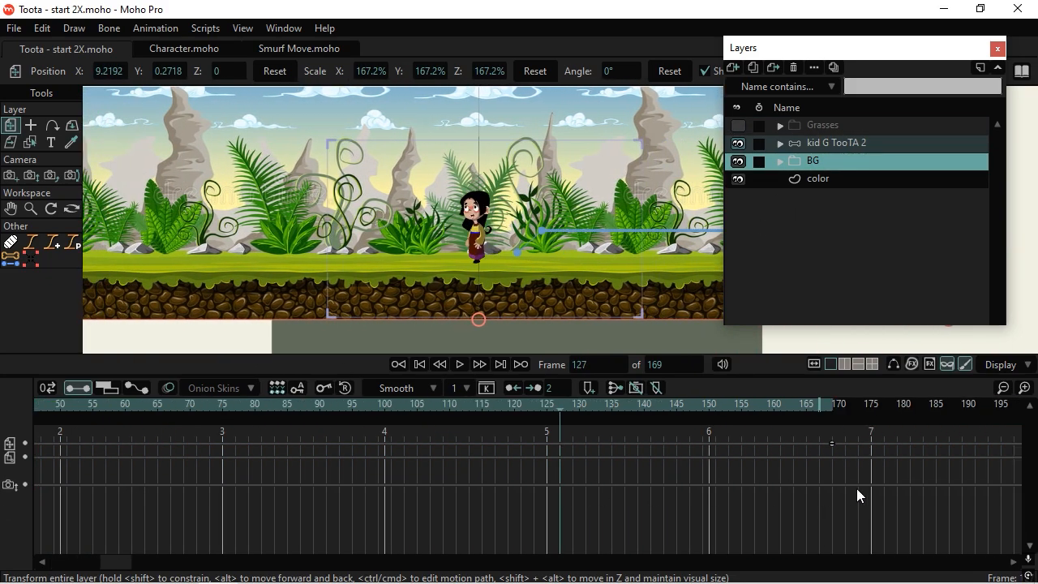
pyautogui.click(832, 409)
pyautogui.moveTo(607, 273); pyautogui.dragTo(653, 275)
pyautogui.moveTo(285, 491); pyautogui.dragTo(1031, 492)
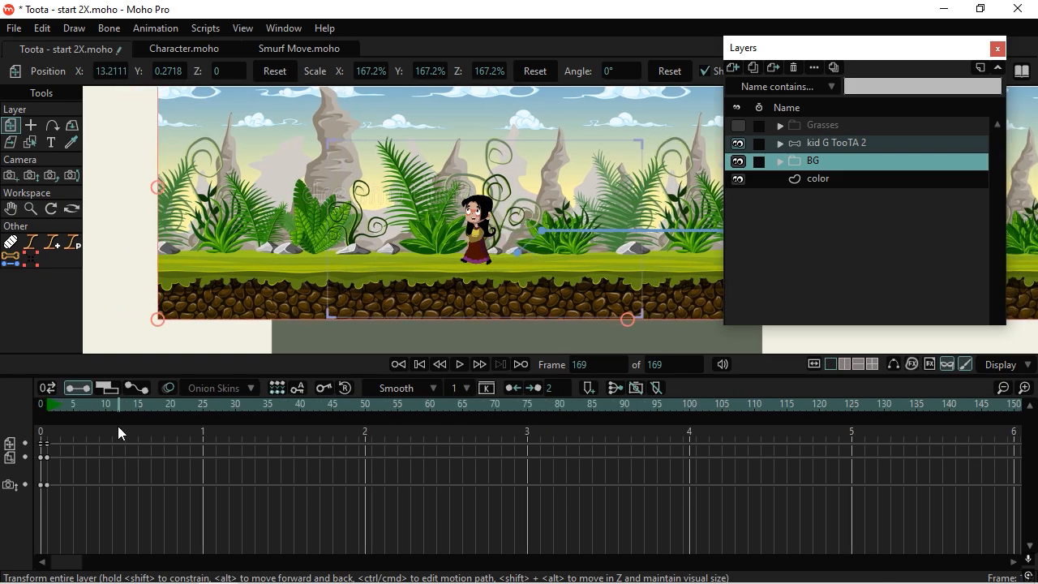
pyautogui.moveTo(118, 426); pyautogui.dragTo(436, 426)
pyautogui.scroll(2, 546, 251)
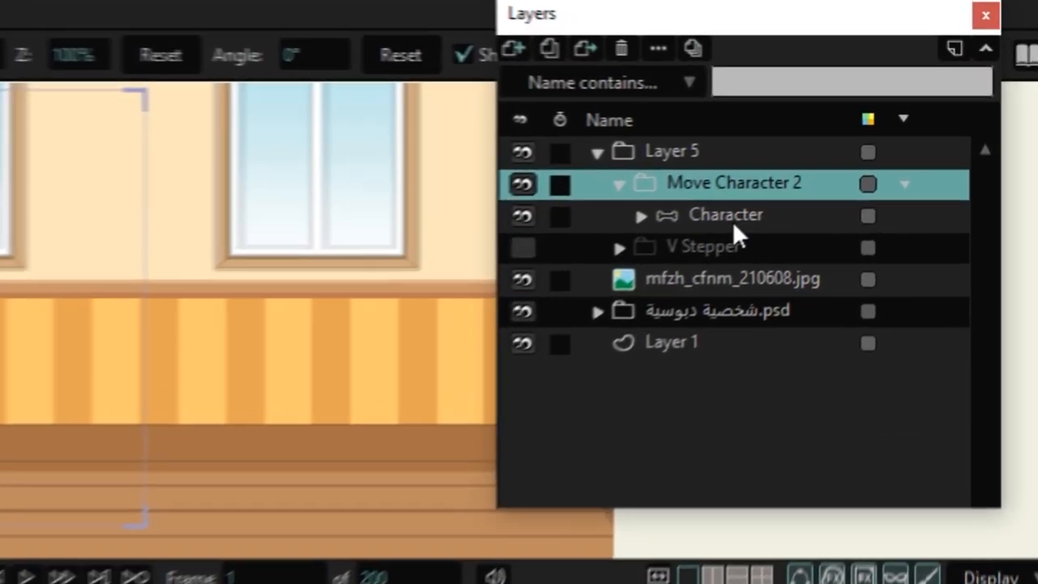
# Step: Select the Move Character 2 group after comparing it with the Character bone layer inside it
pyautogui.click(856, 166)
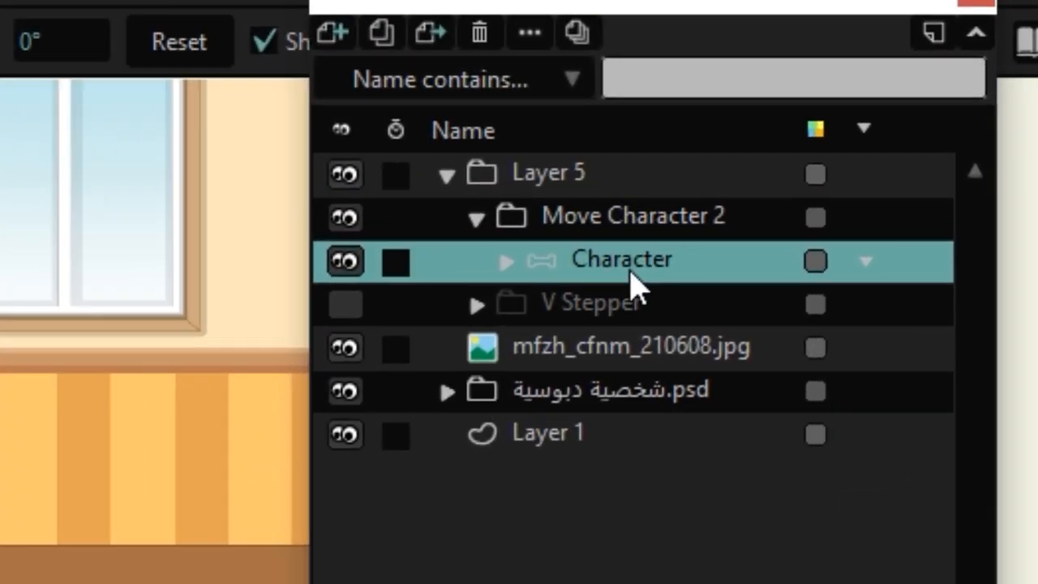
pyautogui.click(607, 217)
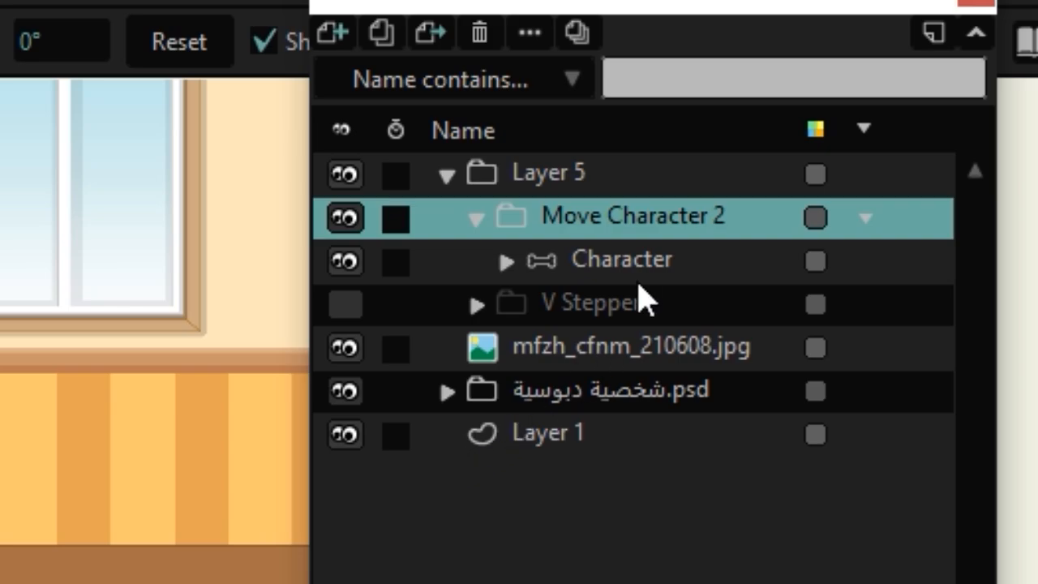
pyautogui.click(612, 262)
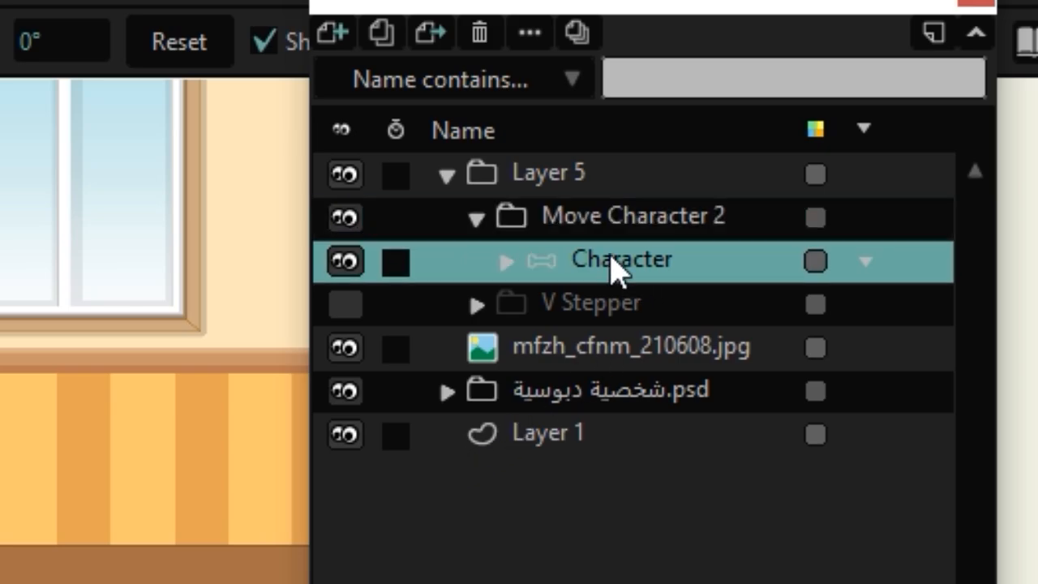
pyautogui.click(582, 218)
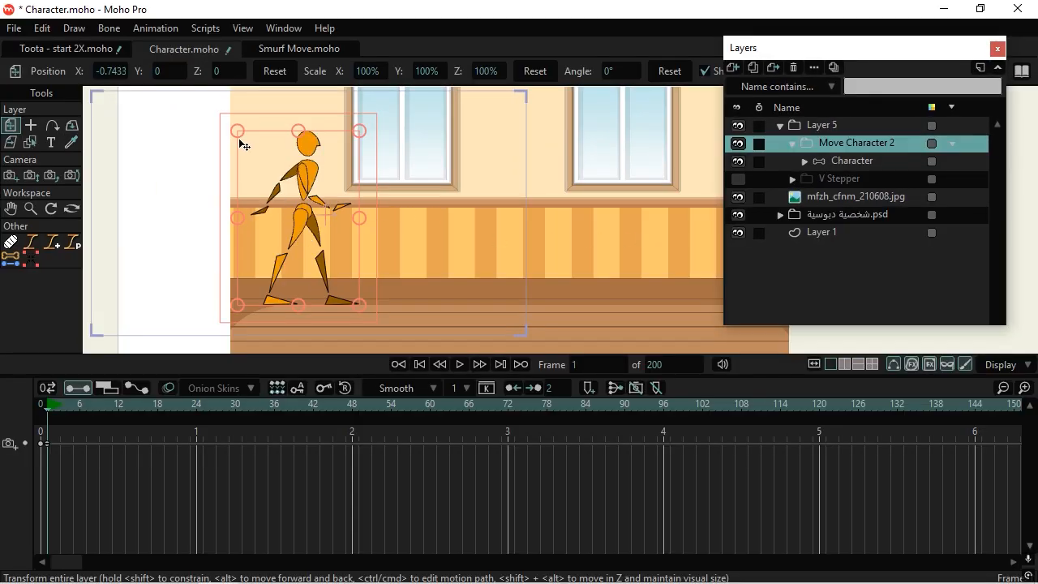
# Step: Go to frame 24 and examine the Character layer's walk-cycle keyframes, returning to the Move Character 2 group
pyautogui.moveTo(240, 140); pyautogui.dragTo(224, 119)
pyautogui.click(297, 192)
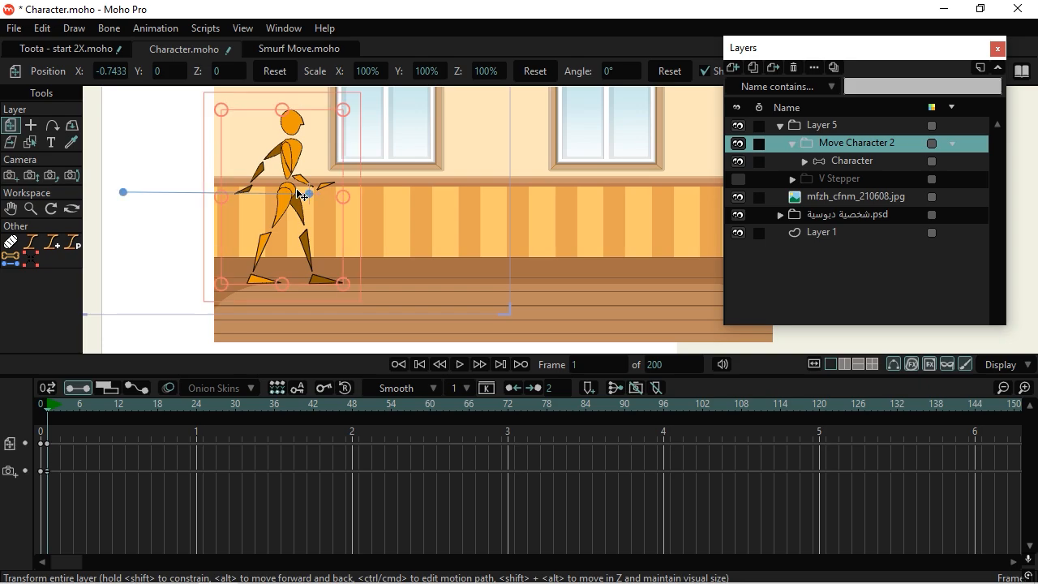
pyautogui.scroll(3, 261, 348)
pyautogui.click(194, 404)
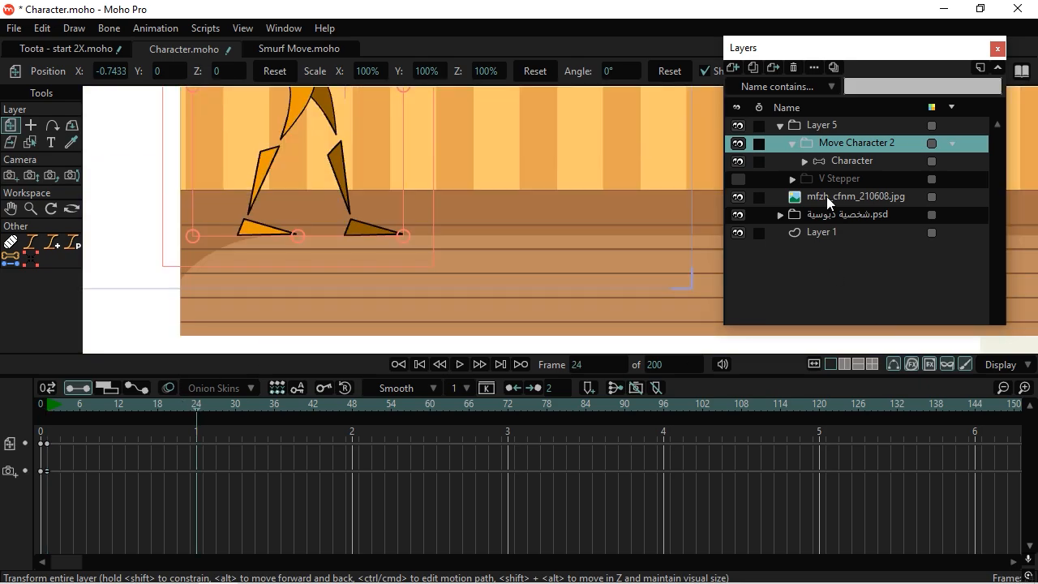
pyautogui.click(859, 162)
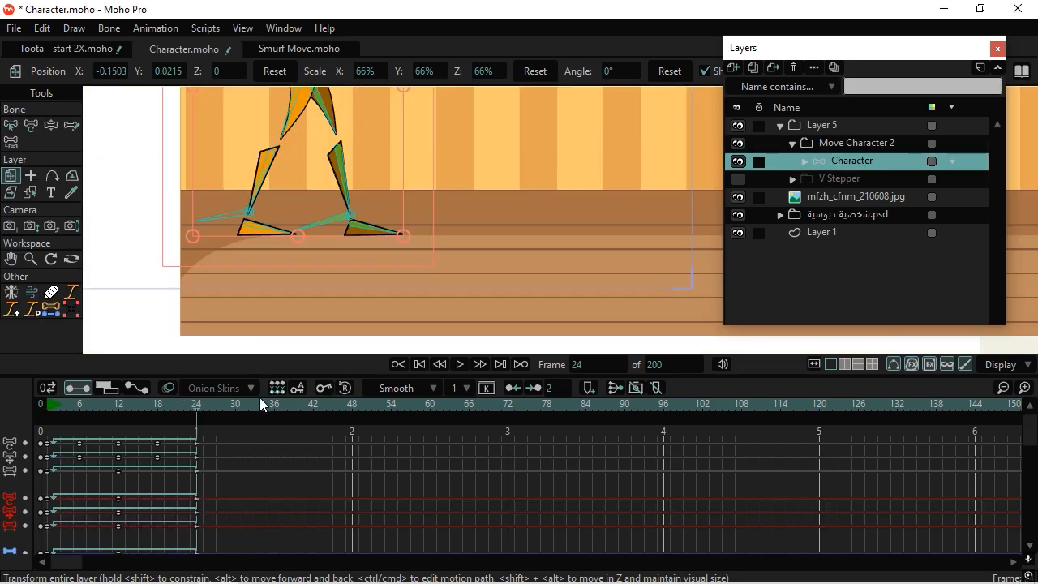
pyautogui.click(864, 149)
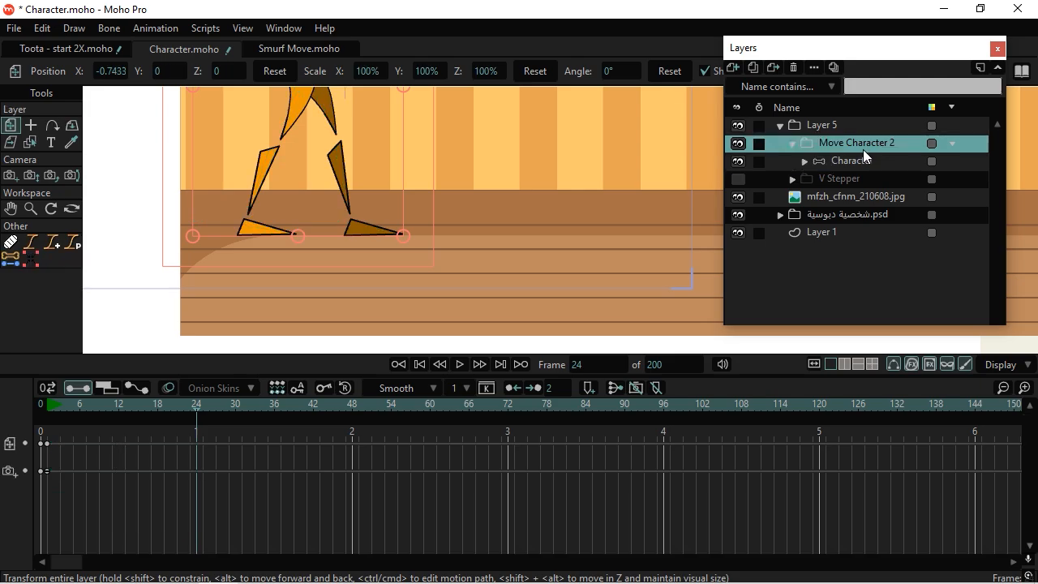
# Step: Move the Move Character 2 group forward to about X -0.08 at frame 24 and make its position keyframes linear
pyautogui.scroll(-4, 579, 181)
pyautogui.scroll(3, 513, 195)
pyautogui.scroll(-3, 495, 210)
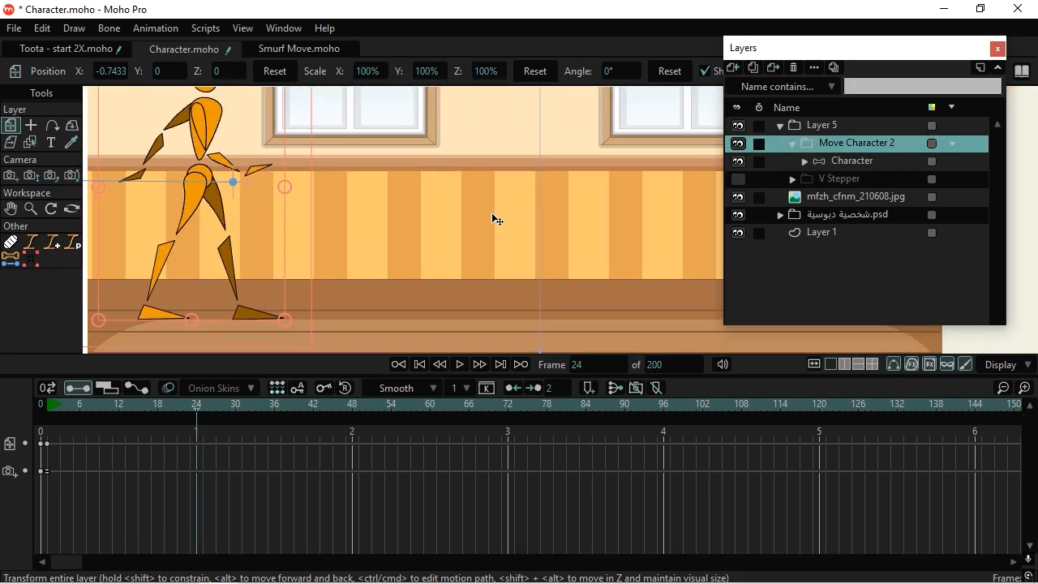
pyautogui.moveTo(330, 213); pyautogui.dragTo(397, 228)
pyautogui.moveTo(223, 452); pyautogui.dragTo(48, 440)
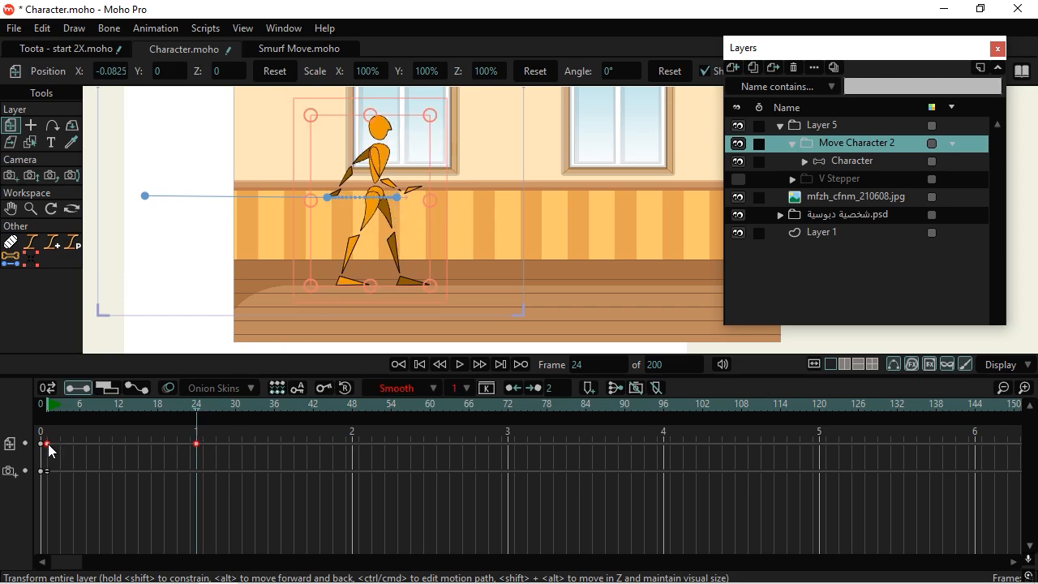
pyautogui.rightClick(50, 451)
pyautogui.click(169, 438)
# Step: Set the group's frame 24 keyframe to Cycle interpolation, Relative 22, with Additive cycle enabled
pyautogui.rightClick(200, 452)
pyautogui.click(212, 460)
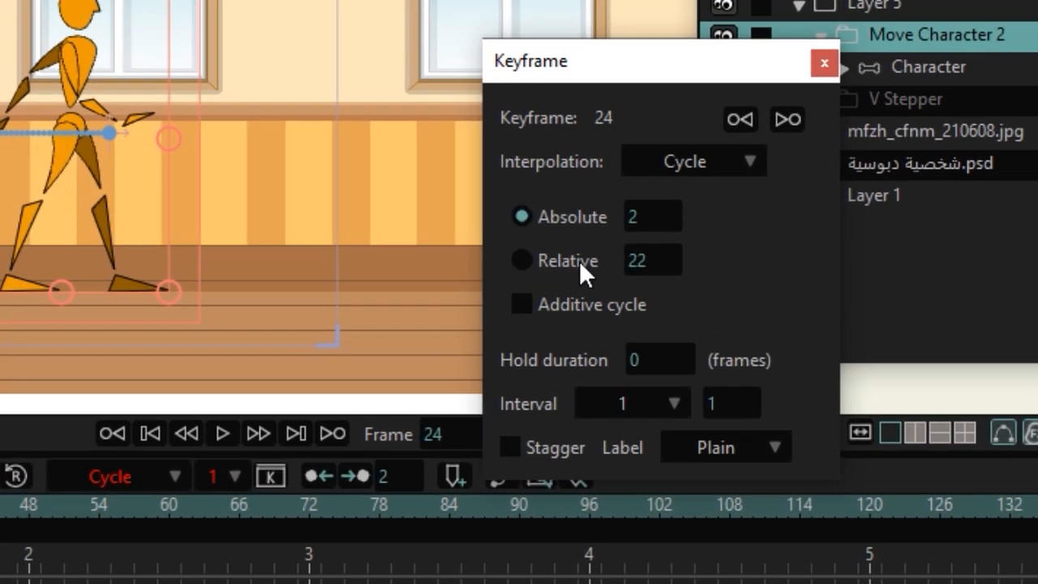
pyautogui.click(645, 269)
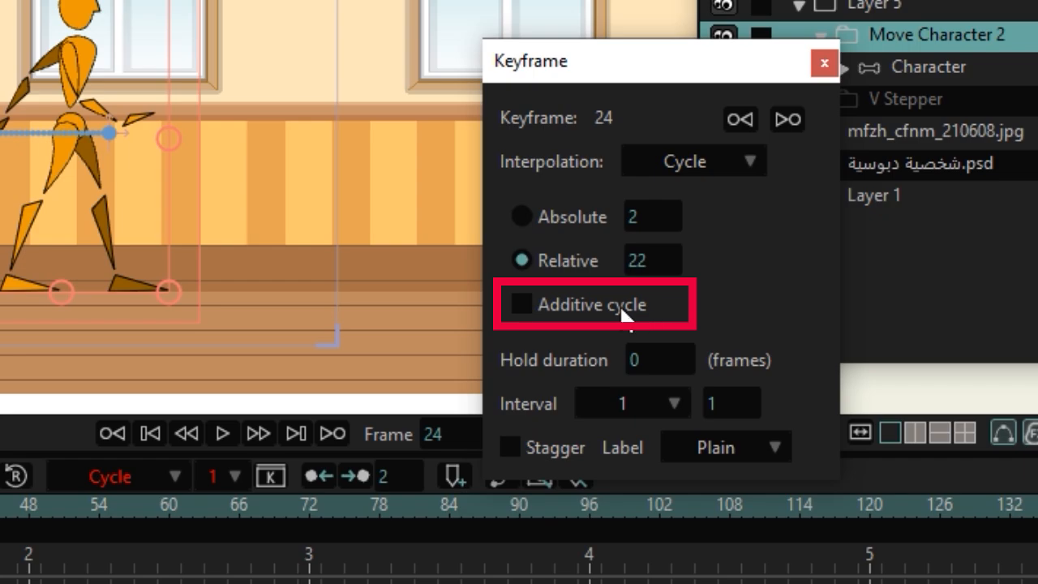
pyautogui.click(624, 313)
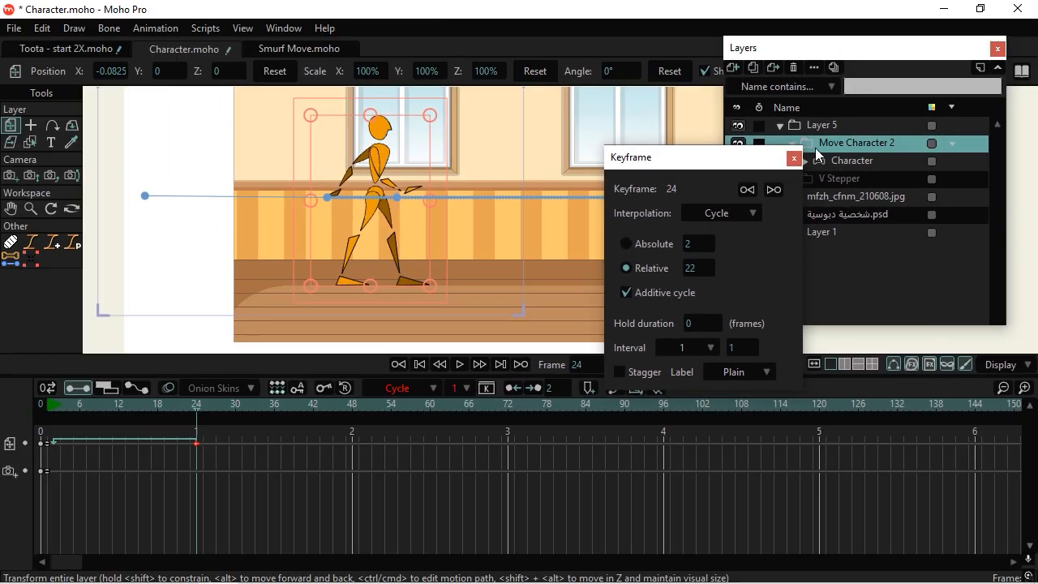
pyautogui.click(797, 154)
# Step: Play the animation to check the character's repeated forward movement across the room
pyautogui.press('space')
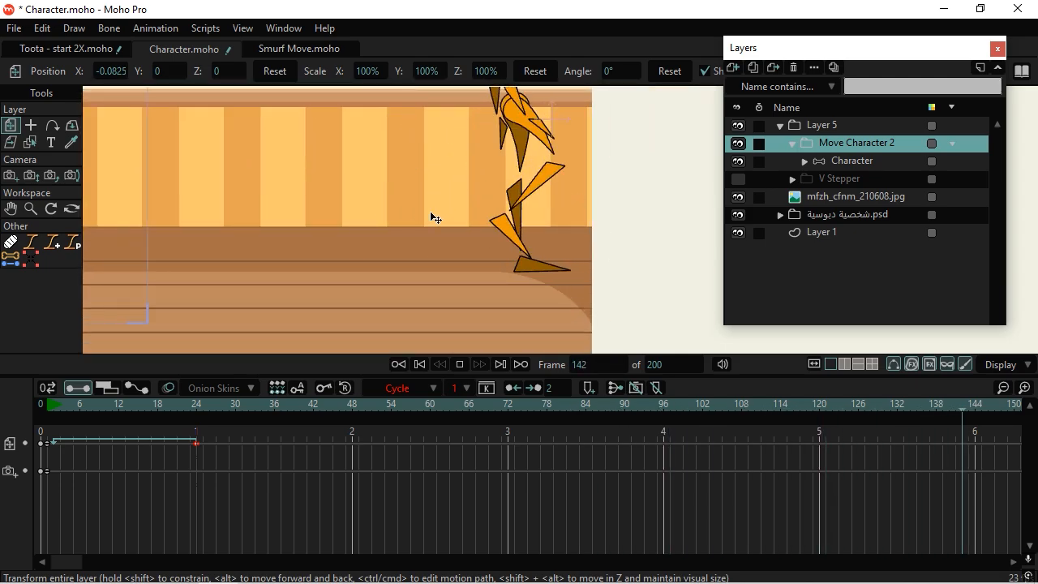
pyautogui.press('space')
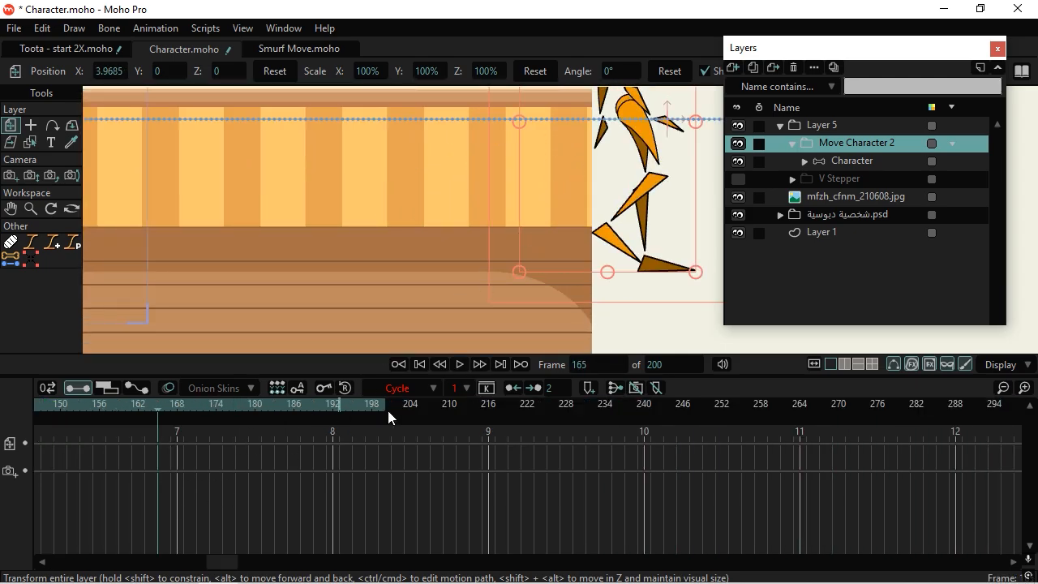
# Step: Replay the walk from frame 1 and examine the character's feet for sliding on the floor
pyautogui.scroll(5, 153, 492)
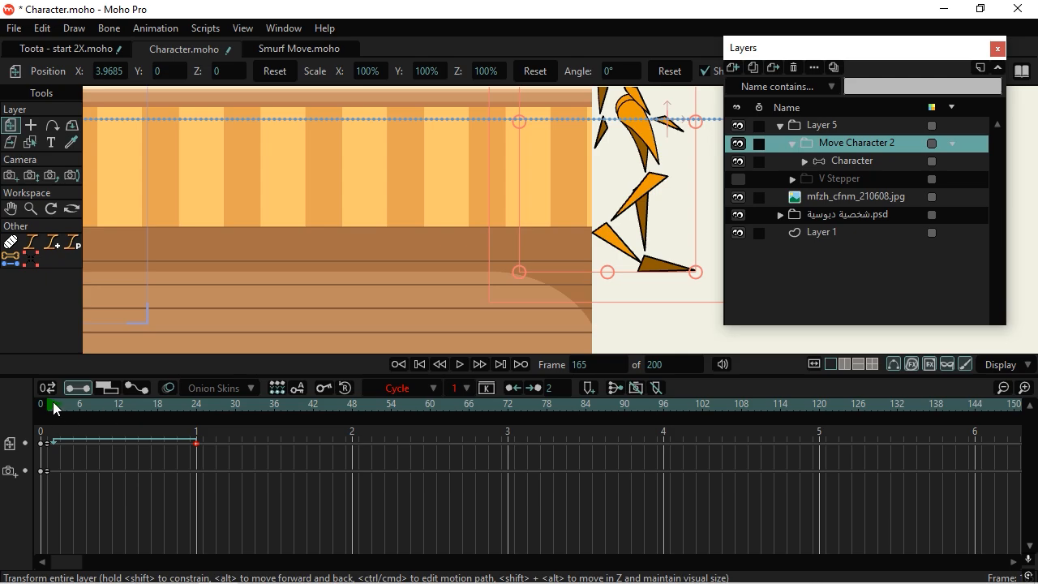
pyautogui.click(53, 404)
pyautogui.scroll(-8, 155, 295)
pyautogui.moveTo(300, 225); pyautogui.dragTo(364, 241)
pyautogui.scroll(9, 364, 241)
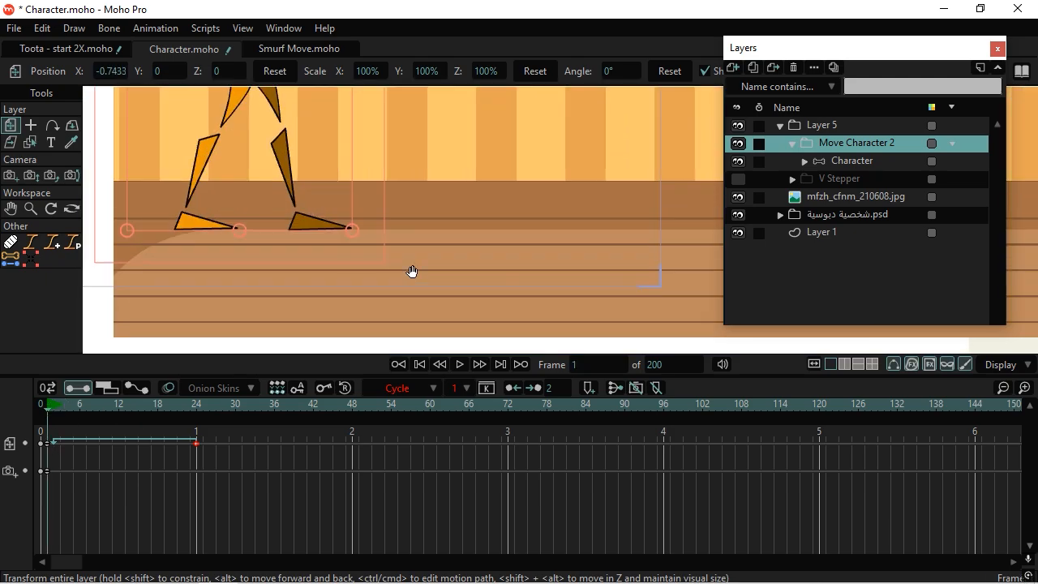
pyautogui.press('space')
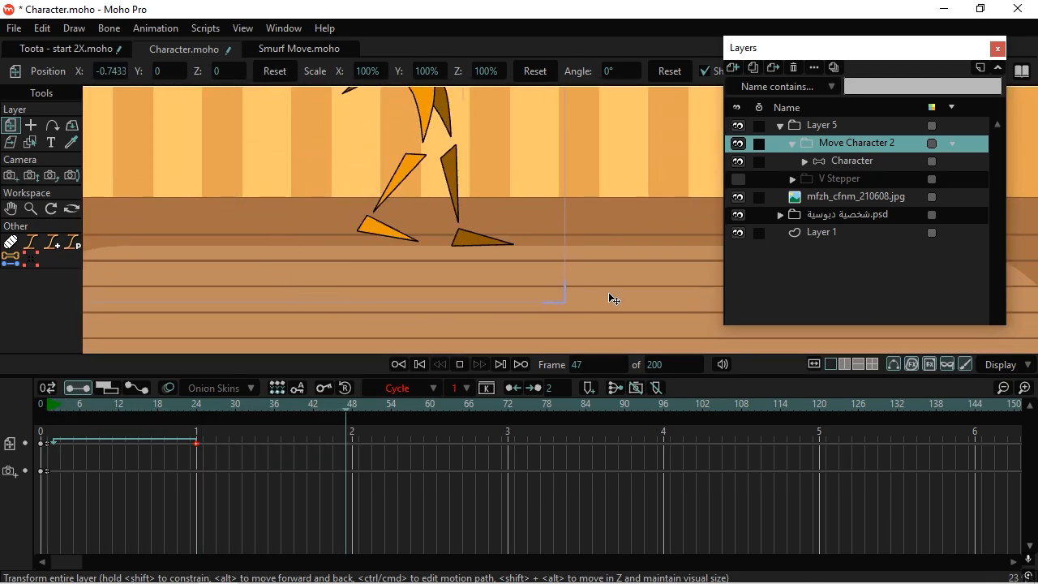
pyautogui.press('space')
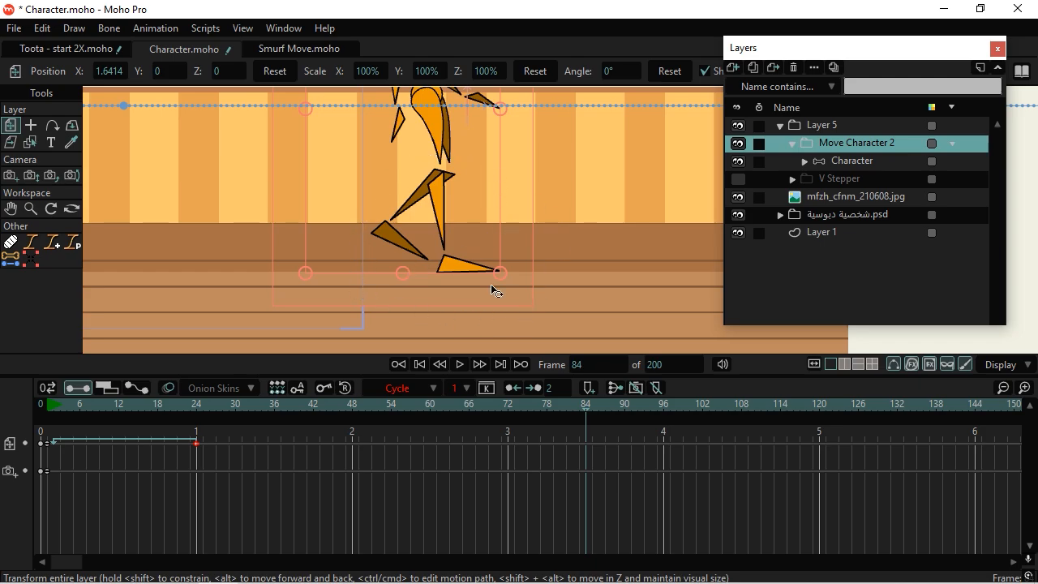
pyautogui.press('space')
pyautogui.press('space')
pyautogui.scroll(-3, 511, 249)
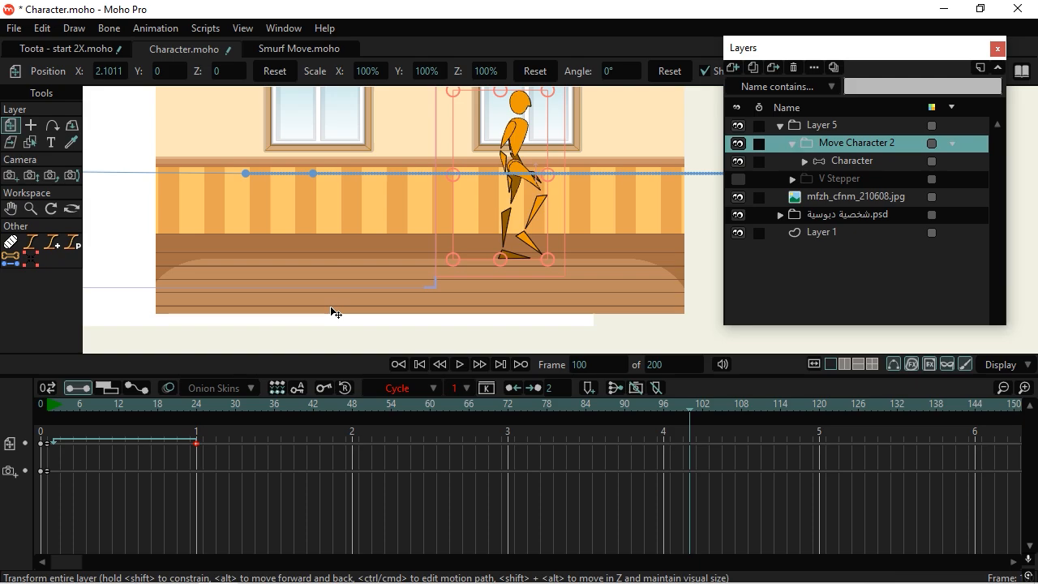
# Step: Collapse and hide the Move Character 2 group, and show the V Stepper group with its Character layer selected
pyautogui.click(792, 144)
pyautogui.click(738, 146)
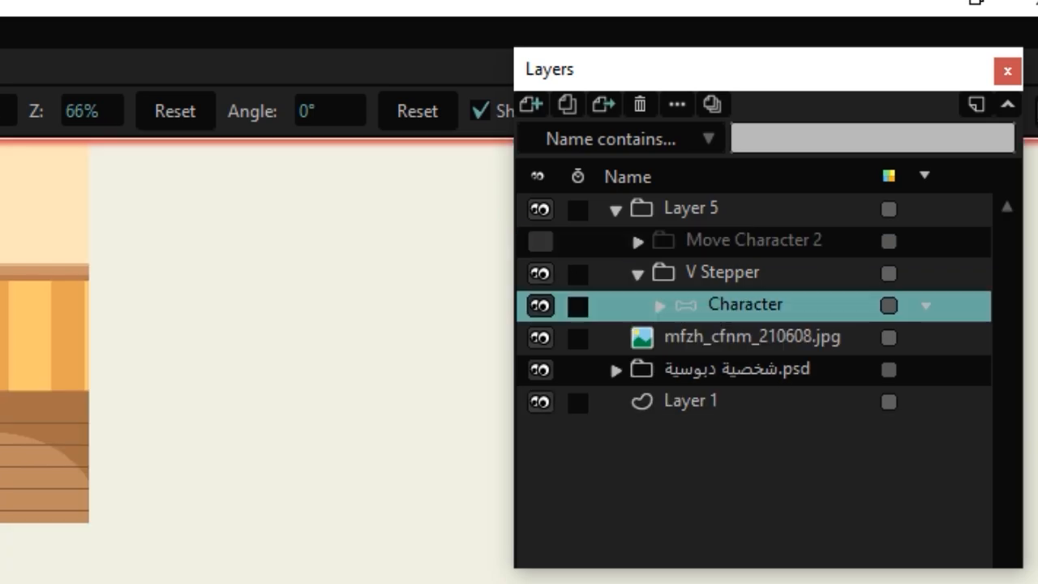
# Step: Add a vector layer named Vstepper inside the V Stepper group and place it below the Character layer
pyautogui.click(532, 104)
pyautogui.click(571, 133)
pyautogui.write('ر س')
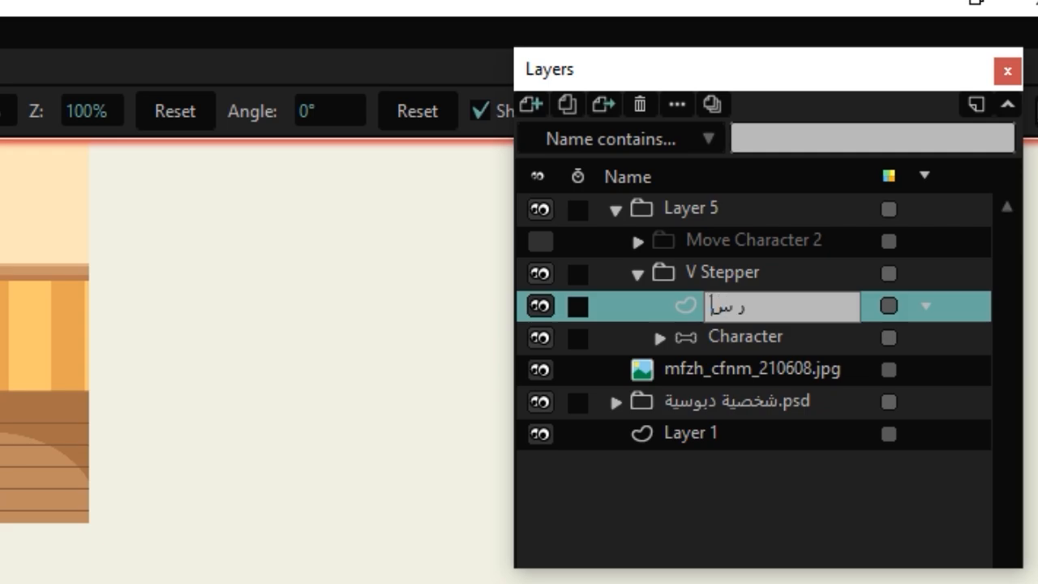
pyautogui.write('فتحجتق')
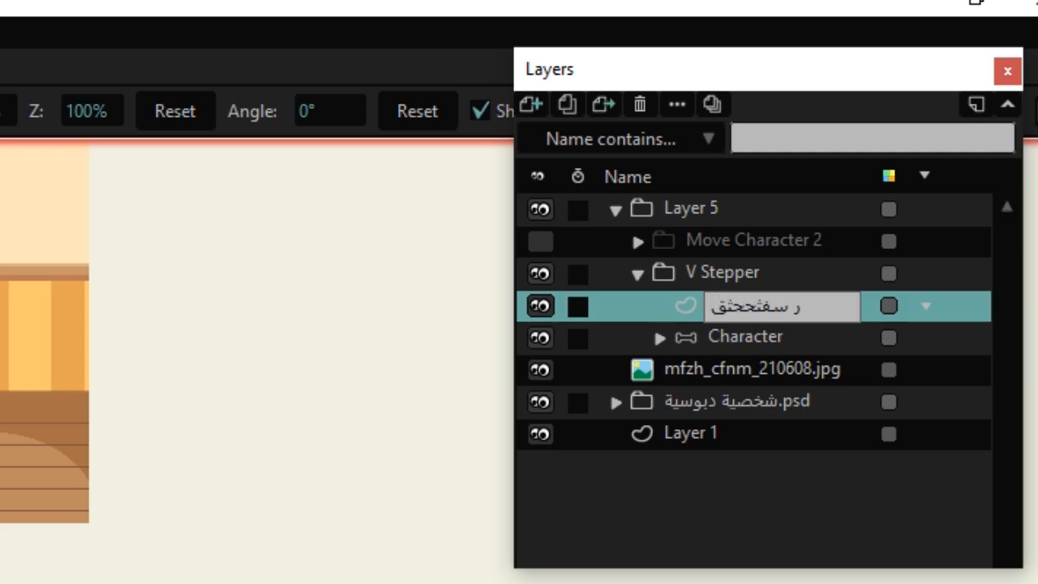
pyautogui.press('BackSpace')
pyautogui.press('BackSpace')
pyautogui.press('BackSpace')
pyautogui.press('BackSpace')
pyautogui.press('BackSpace')
pyautogui.press('BackSpace')
pyautogui.press('BackSpace')
pyautogui.press('BackSpace')
pyautogui.press('BackSpace')
pyautogui.write('V')
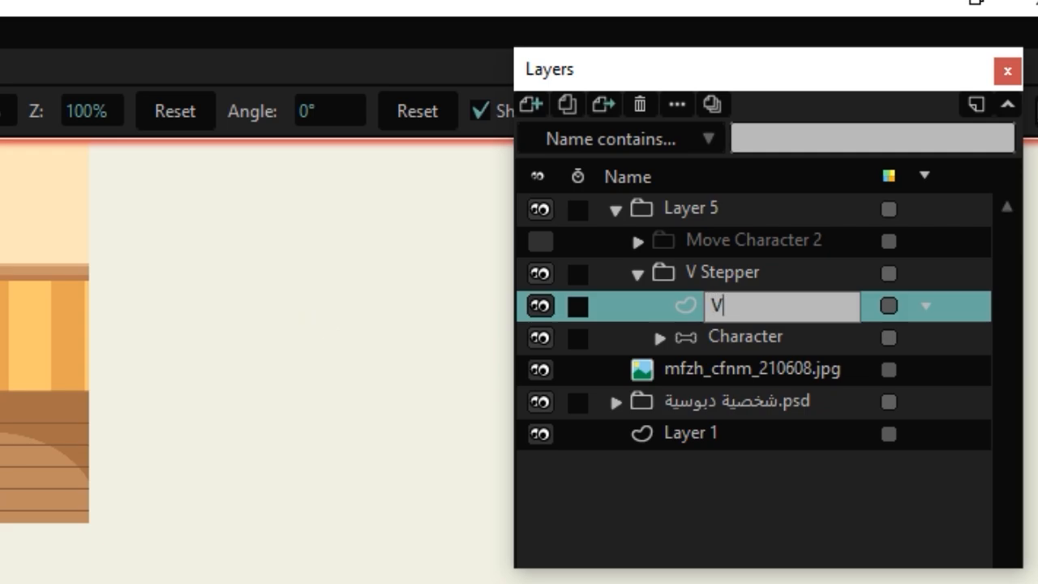
pyautogui.write('stepper')
pyautogui.press('Return')
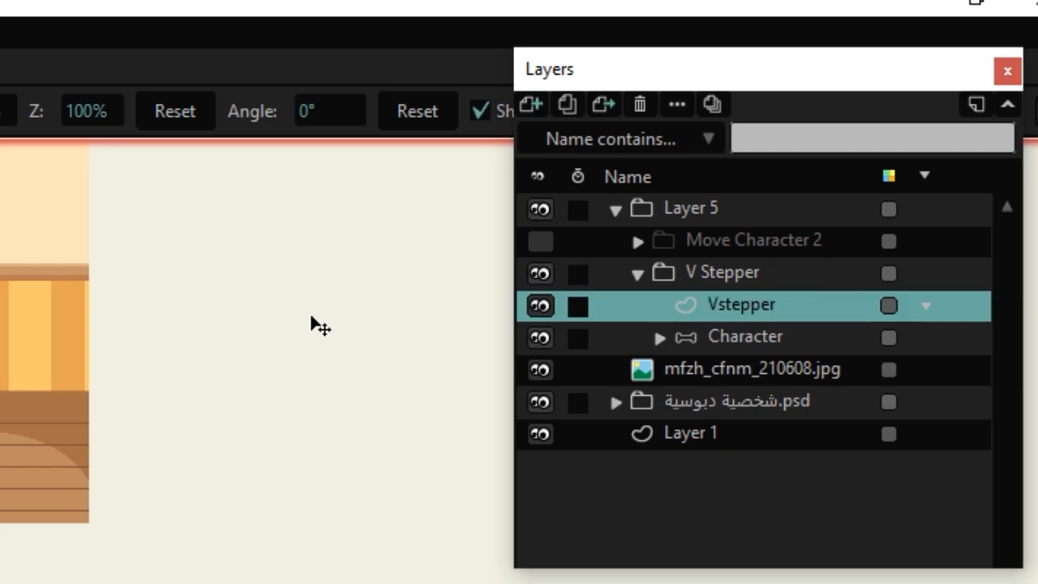
pyautogui.moveTo(745, 312); pyautogui.dragTo(746, 361)
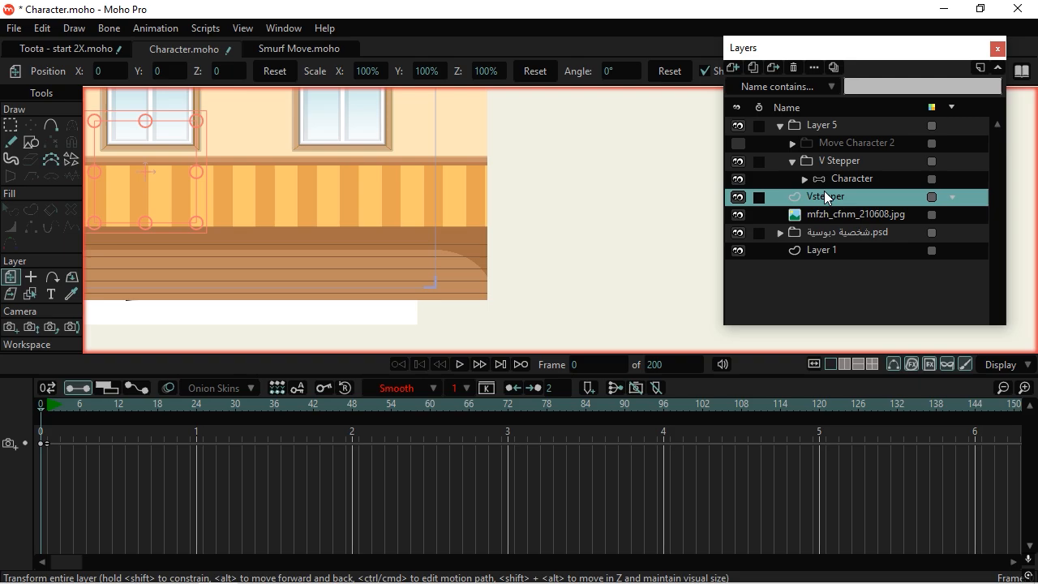
pyautogui.moveTo(792, 233); pyautogui.dragTo(802, 225)
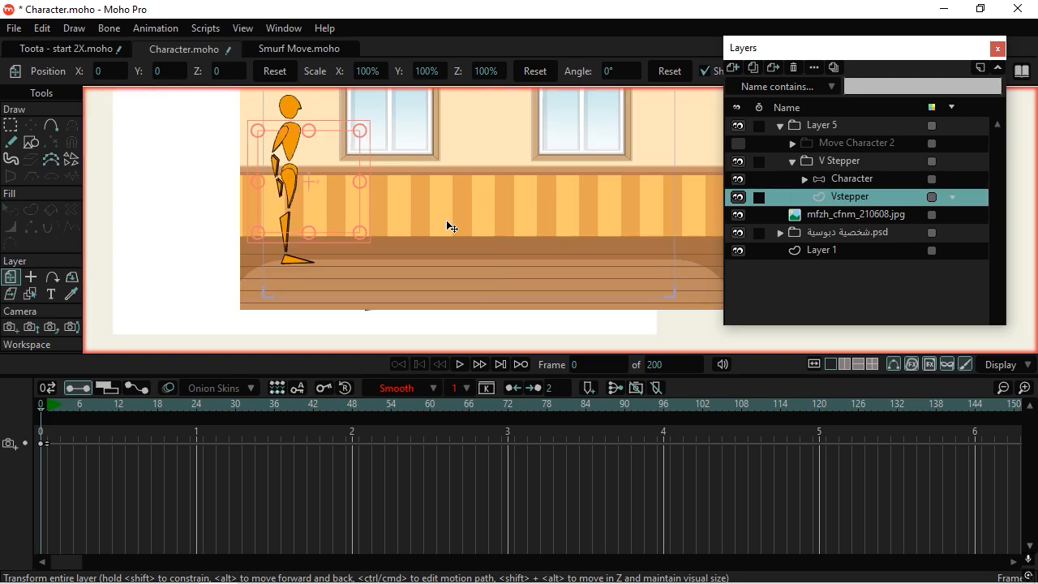
# Step: Draw a small white rectangle on the floor just below the character's foot at frame 0 in the Vstepper layer
pyautogui.scroll(2, 447, 225)
pyautogui.click(30, 142)
pyautogui.scroll(2, 197, 278)
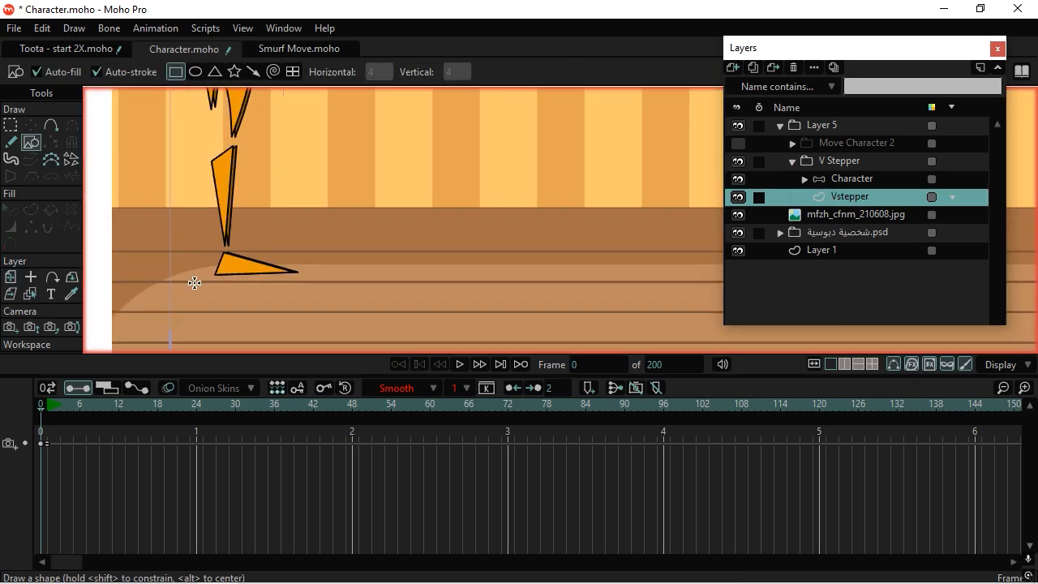
pyautogui.moveTo(188, 278); pyautogui.dragTo(250, 302)
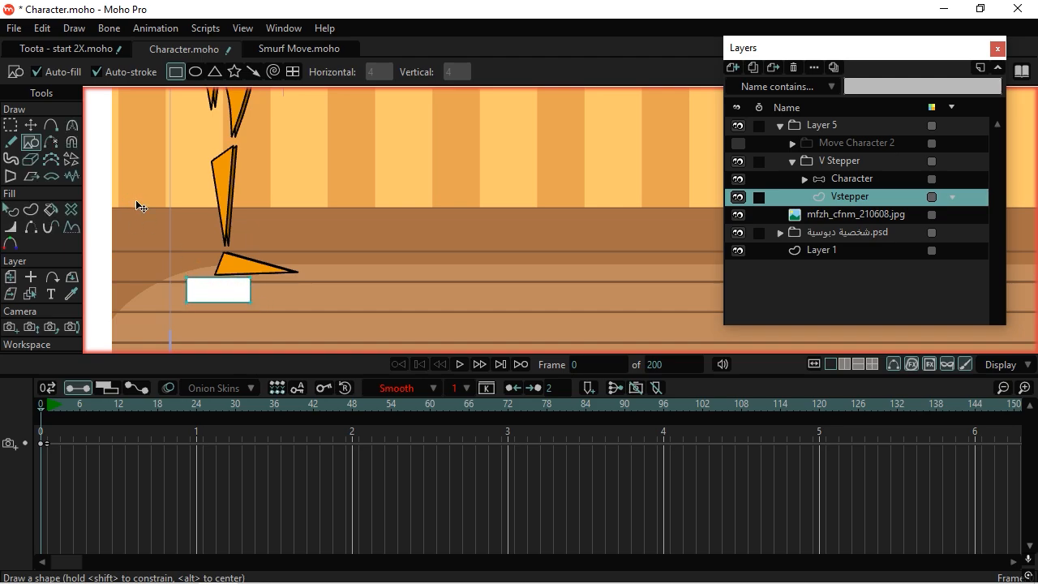
# Step: Duplicate the white rectangle and place the copy ahead of the first one at X 0.2657, Y -0.8629
pyautogui.press('t')
pyautogui.scroll(3, 237, 289)
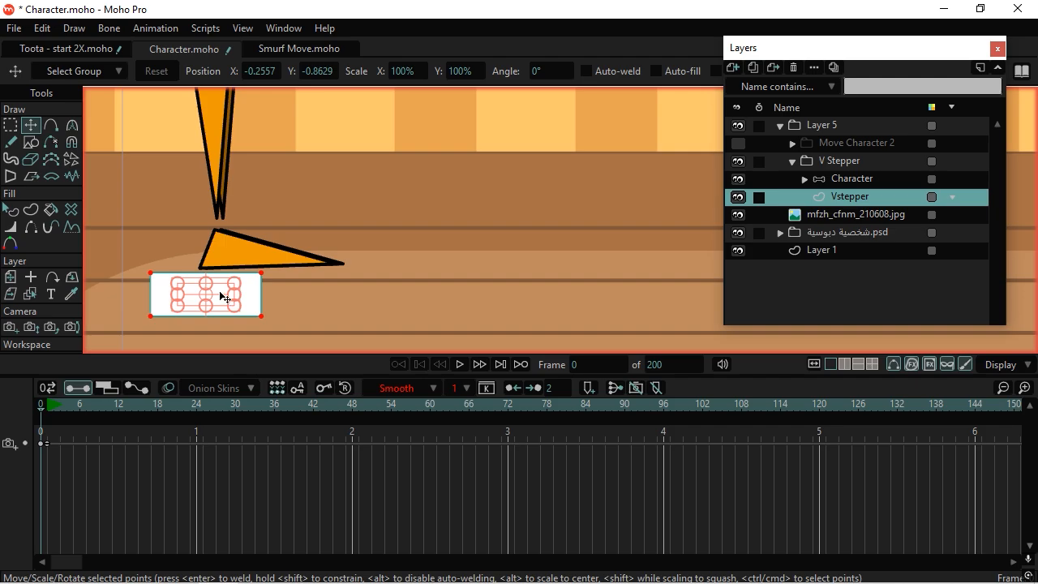
pyautogui.moveTo(219, 291); pyautogui.dragTo(452, 303)
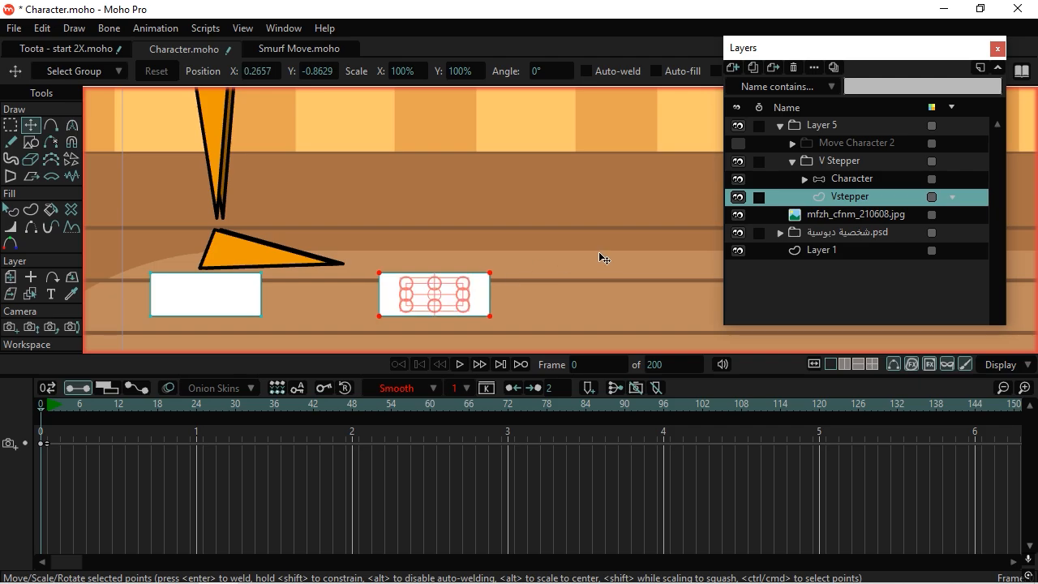
# Step: At frame 1, move both rectangles together to X -0.1935, Y -0.8159, aligning the first with the orange foot's heel
pyautogui.click(47, 404)
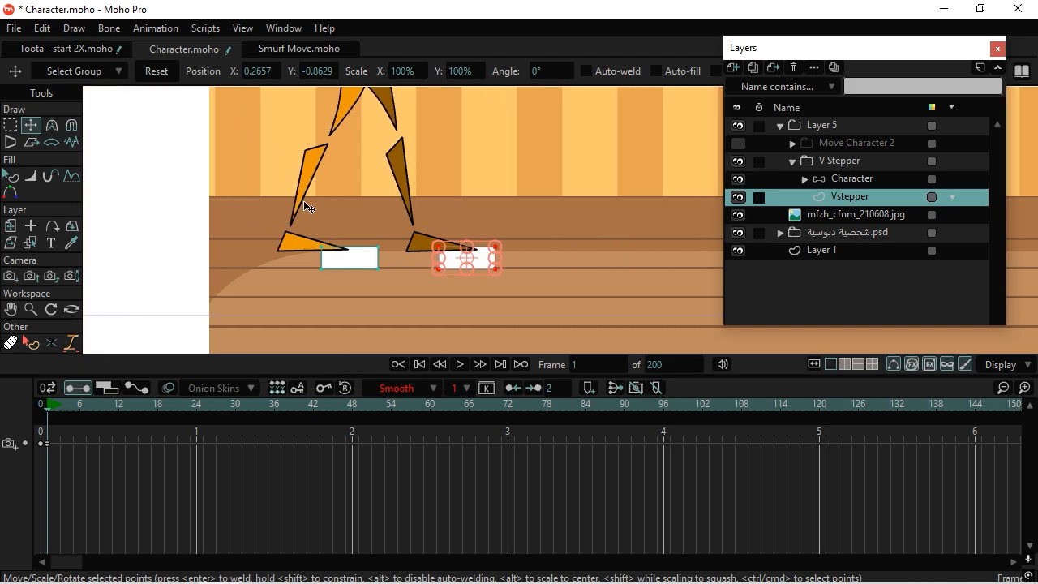
pyautogui.scroll(1, 496, 197)
pyautogui.click(10, 125)
pyautogui.scroll(3, 271, 241)
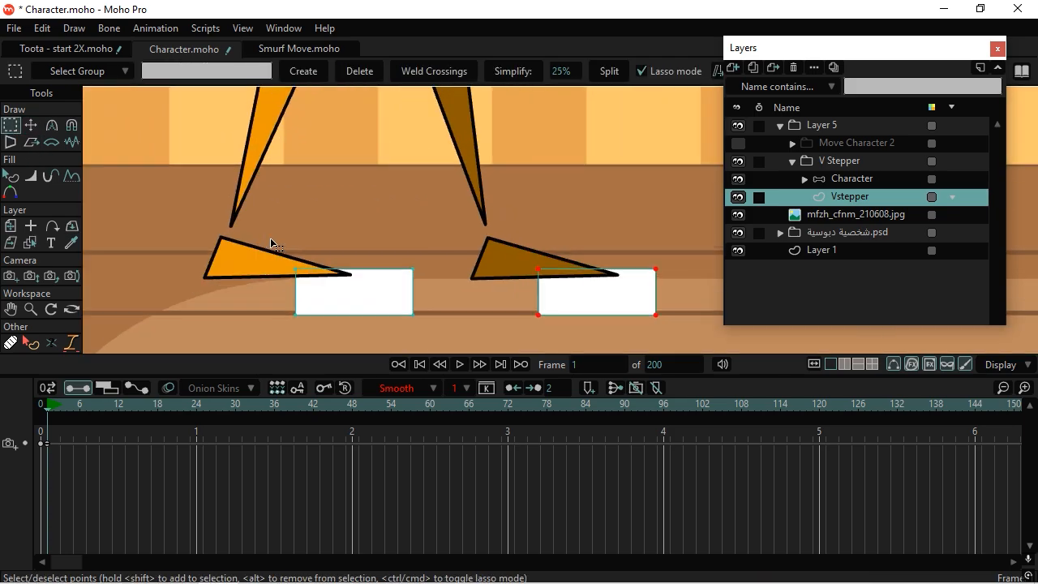
pyautogui.moveTo(255, 243); pyautogui.dragTo(251, 318)
pyautogui.moveTo(661, 306); pyautogui.dragTo(681, 276)
pyautogui.moveTo(344, 207)
pyautogui.mouseDown()
pyautogui.moveTo(313, 218)
pyautogui.moveTo(751, 348)
pyautogui.moveTo(274, 204)
pyautogui.mouseUp()
pyautogui.press('t')
pyautogui.moveTo(398, 309); pyautogui.dragTo(291, 276)
pyautogui.scroll(3, 242, 277)
pyautogui.scroll(-2, 195, 216)
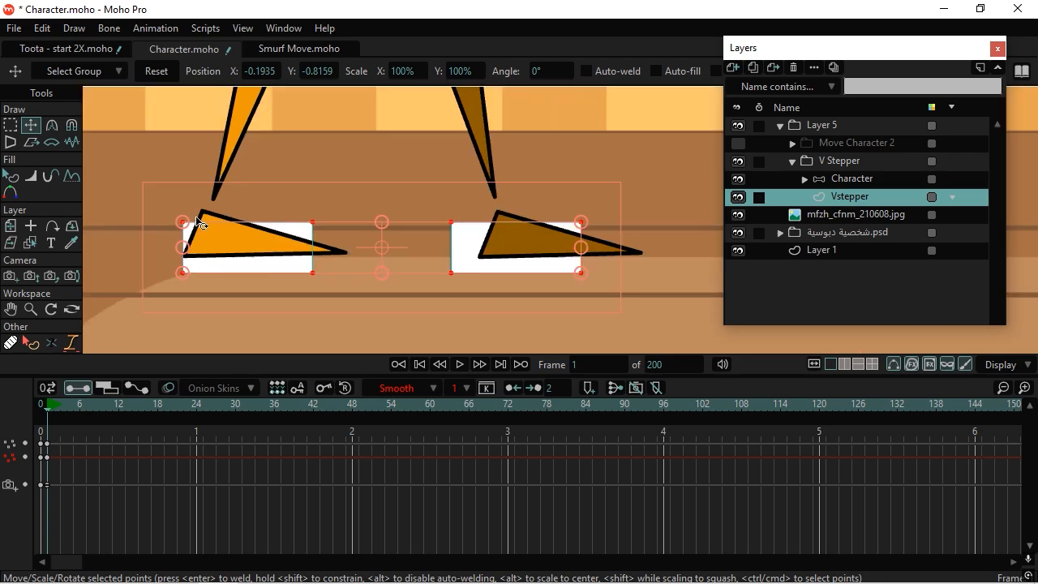
# Step: Move only the second rectangle to X 0.1189 at frame 1 so its rear edge aligns with the brown foot's heel
pyautogui.scroll(-2, 199, 223)
pyautogui.moveTo(339, 179)
pyautogui.mouseDown()
pyautogui.moveTo(312, 218)
pyautogui.moveTo(369, 315)
pyautogui.moveTo(516, 249)
pyautogui.moveTo(199, 153)
pyautogui.mouseUp()
pyautogui.click(36, 125)
pyautogui.scroll(3, 358, 236)
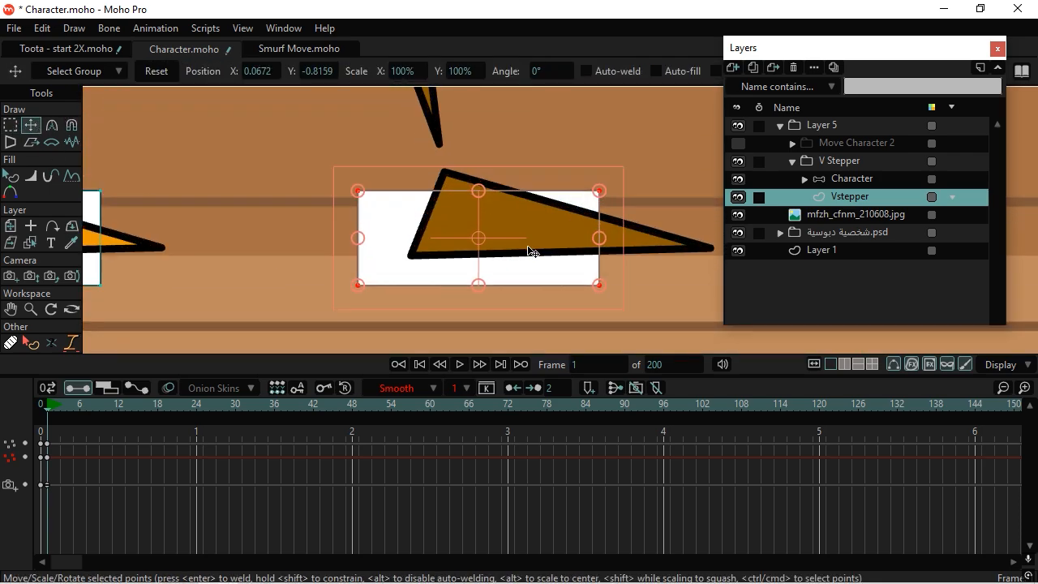
pyautogui.moveTo(535, 244); pyautogui.dragTo(480, 236)
pyautogui.scroll(-4, 480, 236)
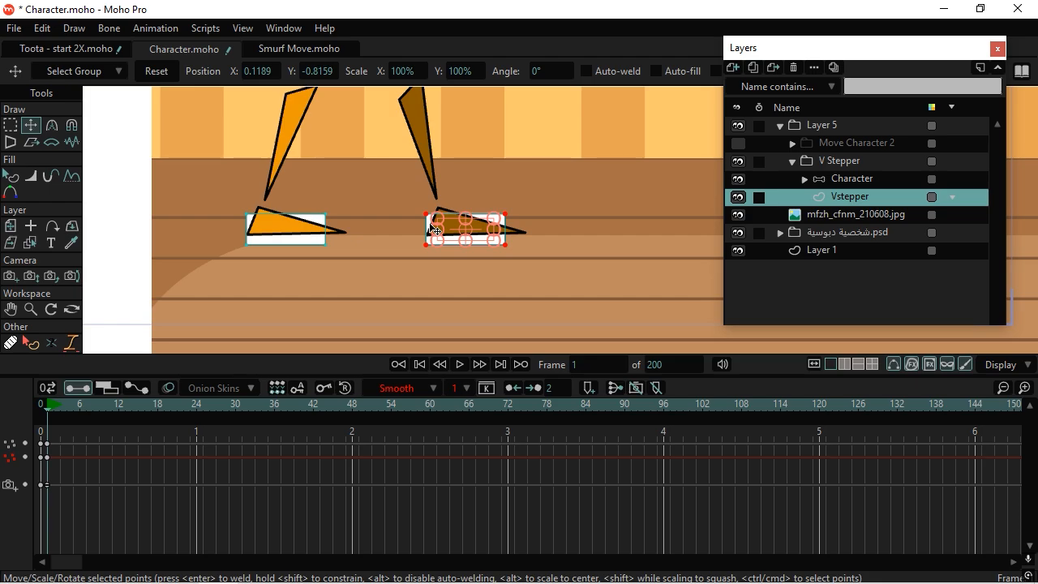
# Step: Duplicate both rectangles at frame 0 and move the copied pair at frame 1 to X 0.4058, overlapping the brown foot's rectangle
pyautogui.click(10, 128)
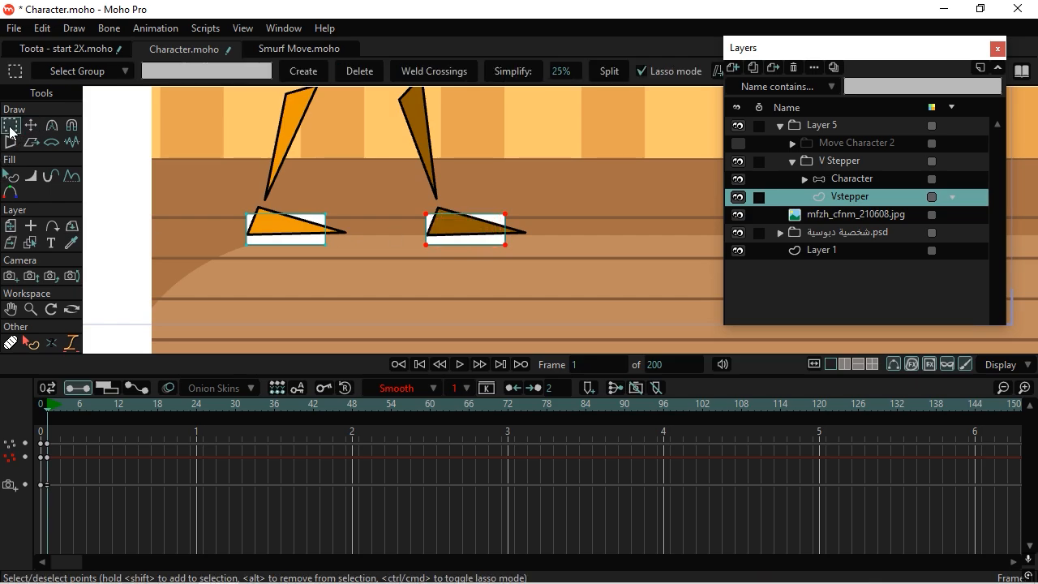
pyautogui.moveTo(208, 264)
pyautogui.mouseDown()
pyautogui.moveTo(728, 225)
pyautogui.moveTo(579, 106)
pyautogui.moveTo(347, 103)
pyautogui.moveTo(201, 171)
pyautogui.moveTo(202, 218)
pyautogui.mouseUp()
pyautogui.click(41, 406)
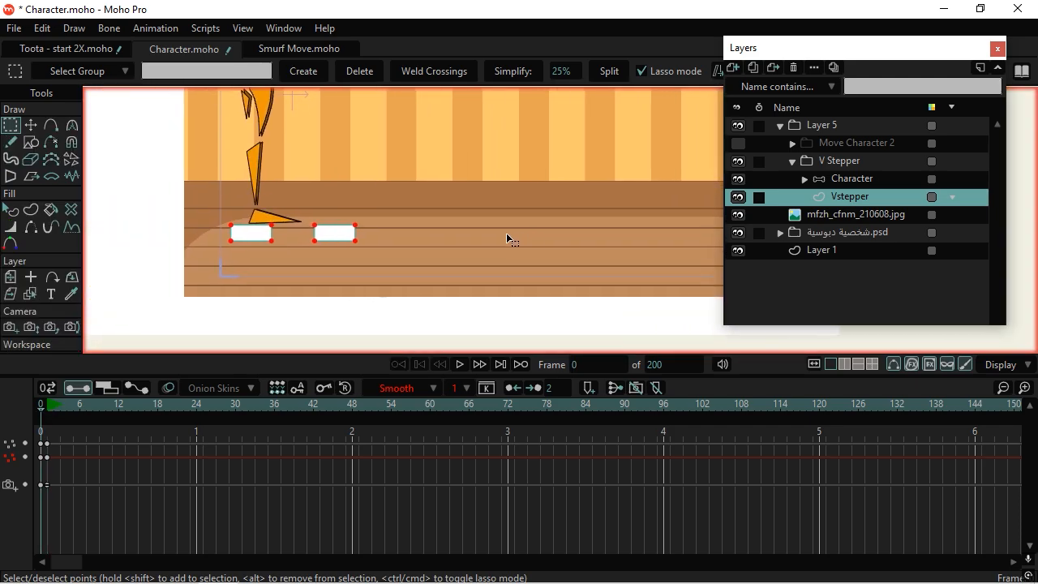
pyautogui.press('t')
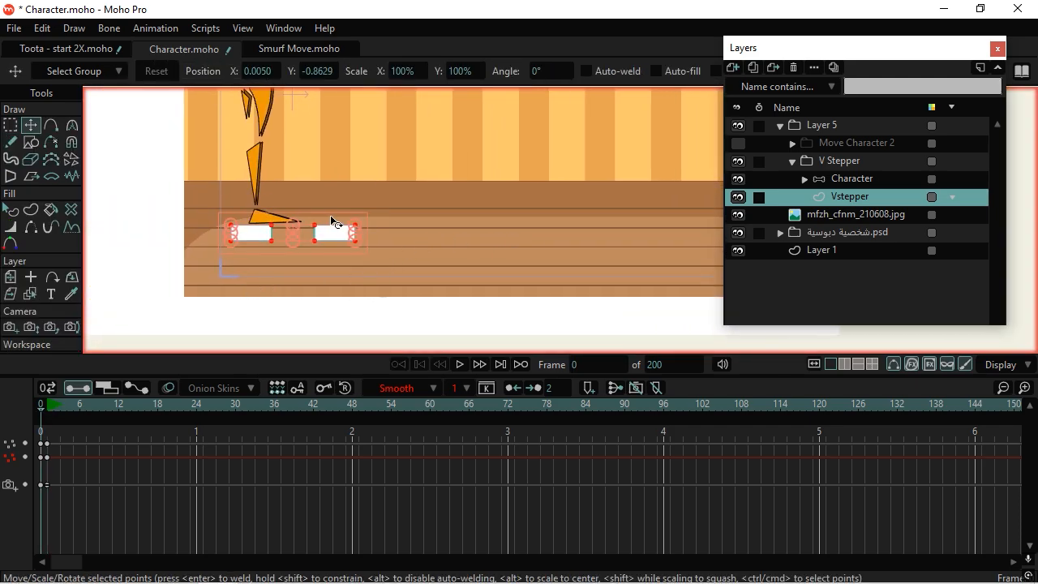
pyautogui.click(47, 407)
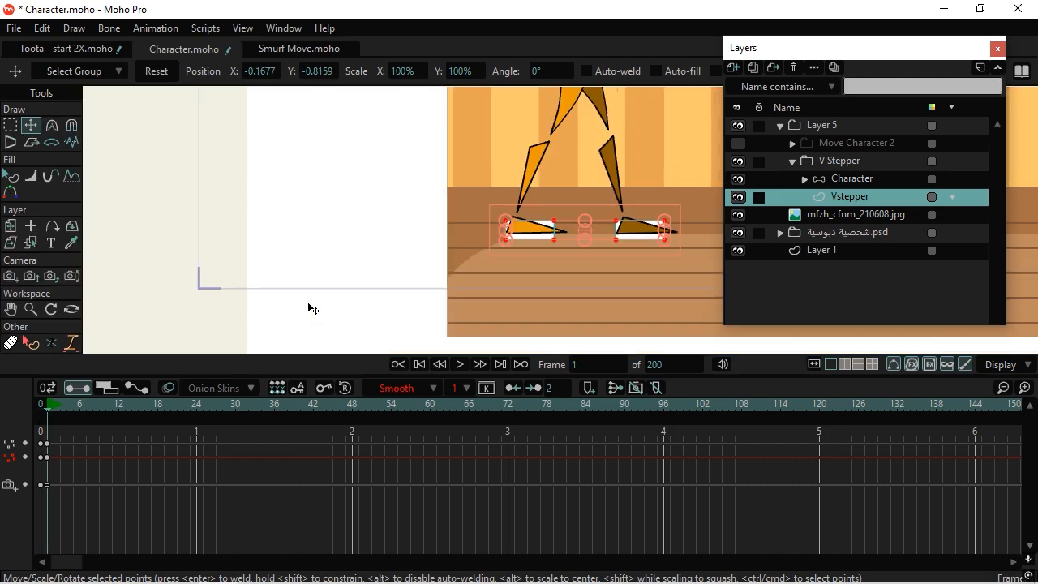
pyautogui.moveTo(545, 198); pyautogui.dragTo(344, 225)
pyautogui.scroll(3, 421, 255)
pyautogui.moveTo(452, 264); pyautogui.dragTo(579, 278)
pyautogui.scroll(2, 389, 281)
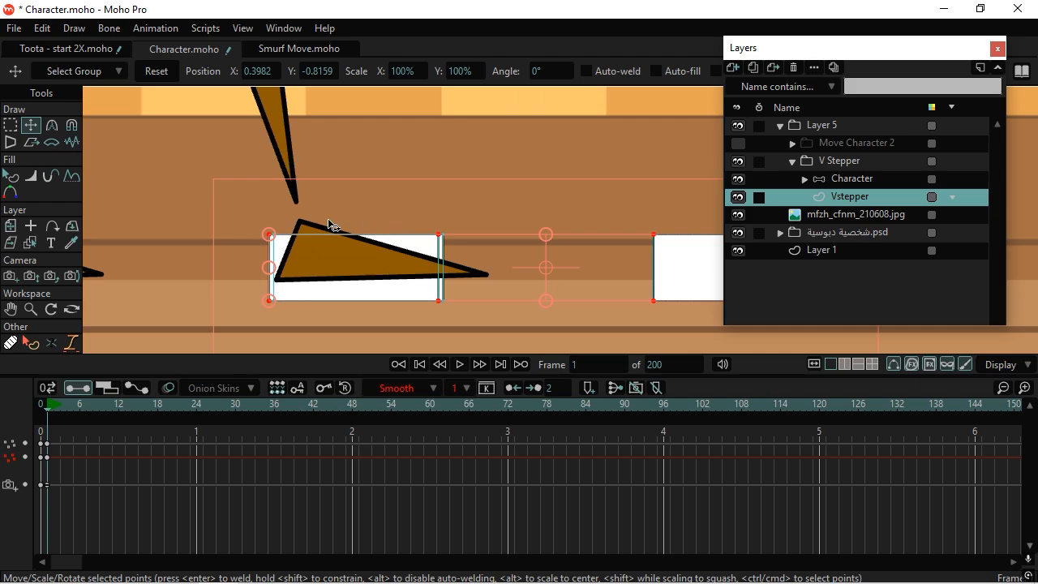
pyautogui.scroll(-3, 401, 265)
pyautogui.scroll(2, 410, 260)
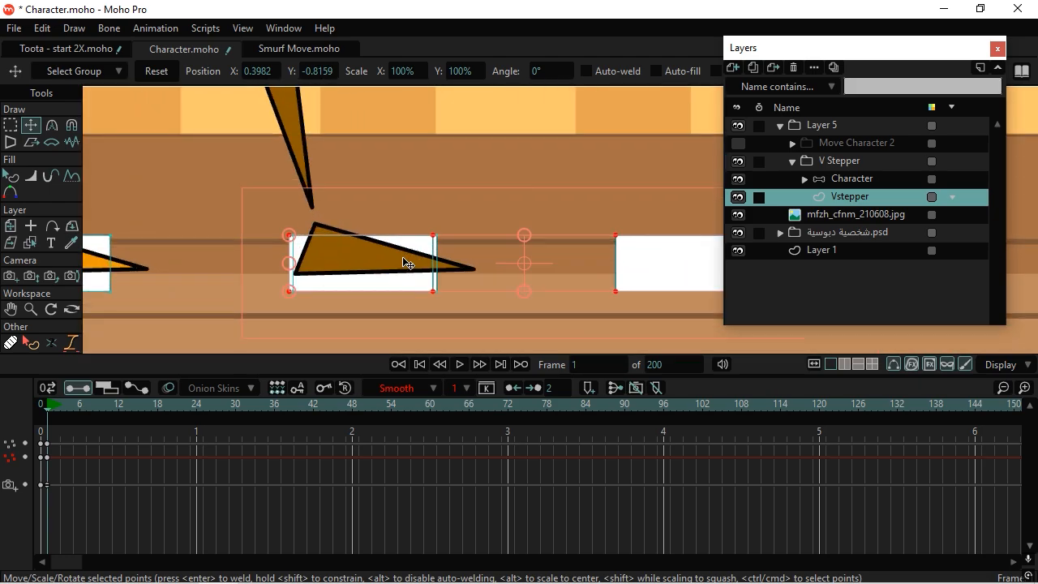
pyautogui.scroll(3, 407, 263)
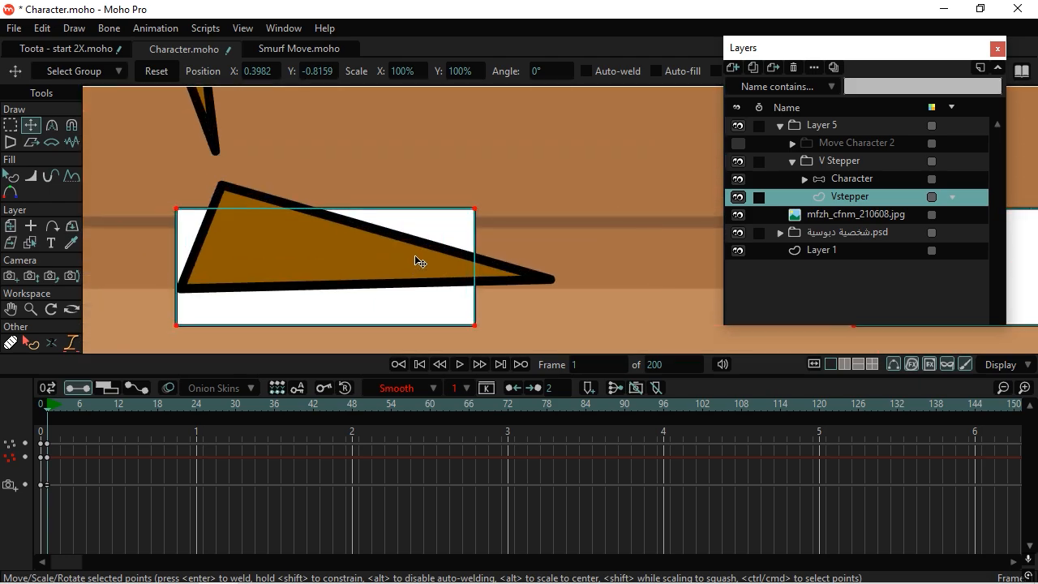
pyautogui.scroll(-4, 415, 254)
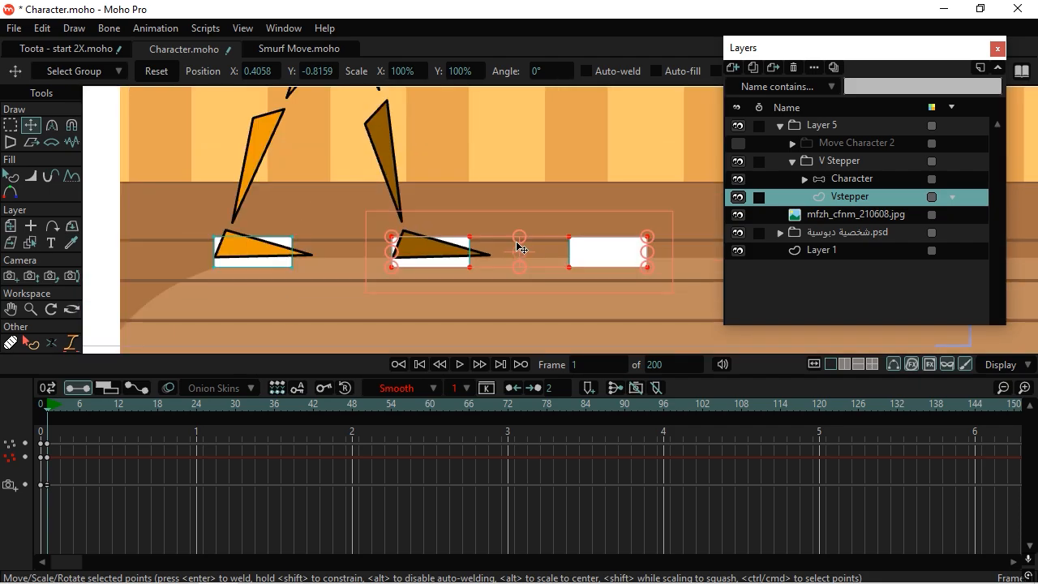
# Step: Duplicate the copied pair again and move the new pair to X 0.9787 at frame 1, overlapping the third rectangle
pyautogui.moveTo(494, 237); pyautogui.dragTo(459, 193)
pyautogui.click(10, 125)
pyautogui.moveTo(451, 120)
pyautogui.mouseDown()
pyautogui.moveTo(285, 183)
pyautogui.moveTo(624, 307)
pyautogui.moveTo(411, 118)
pyautogui.moveTo(430, 120)
pyautogui.mouseUp()
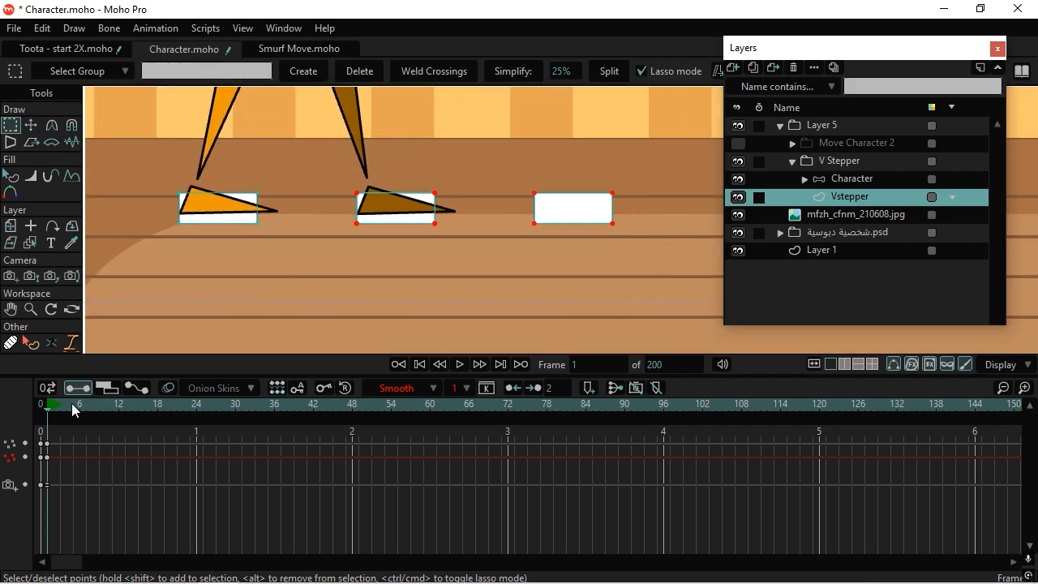
pyautogui.click(39, 404)
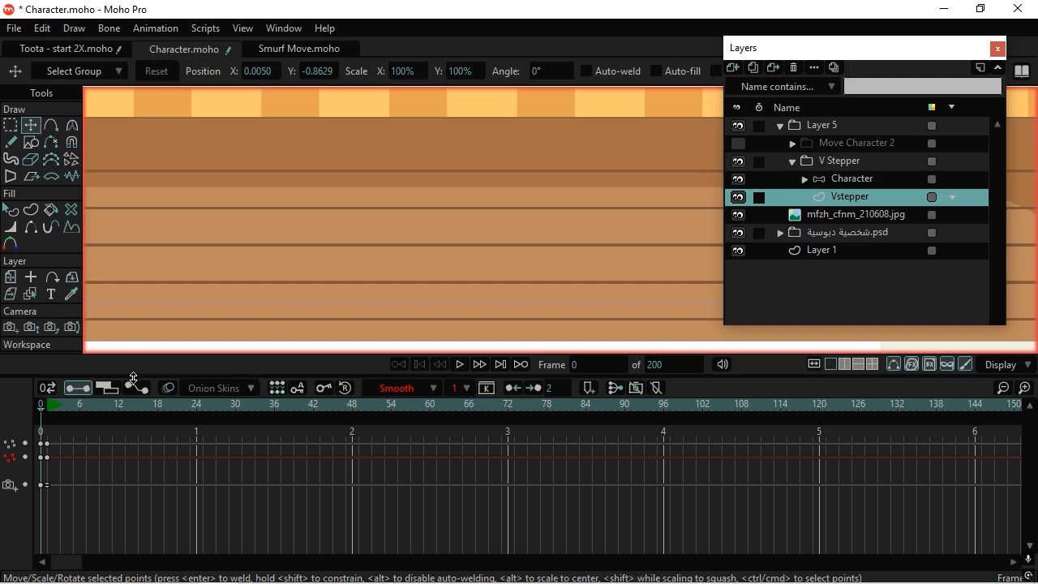
pyautogui.press('t')
pyautogui.click(49, 405)
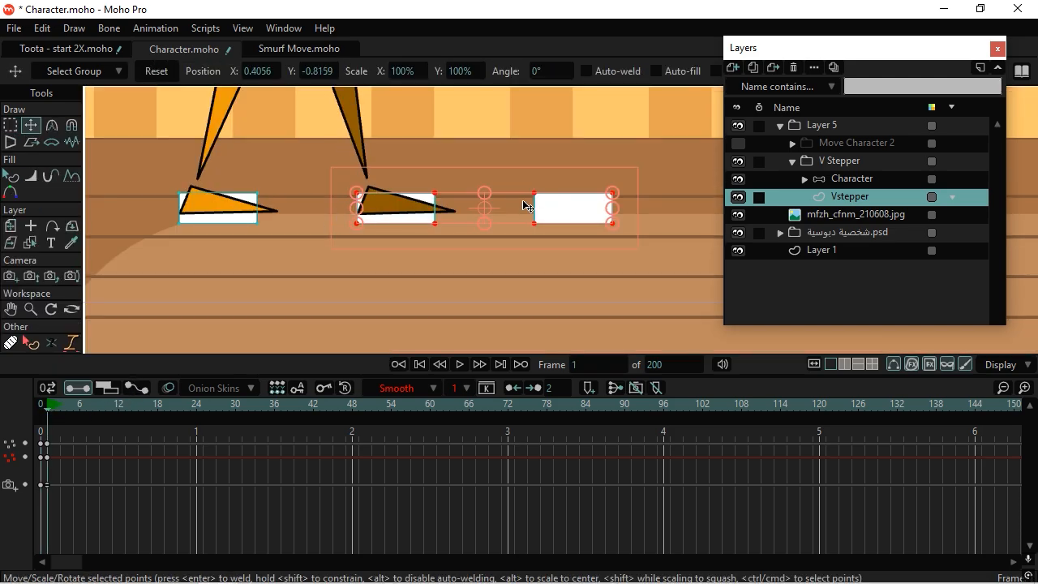
pyautogui.moveTo(526, 207); pyautogui.dragTo(695, 213)
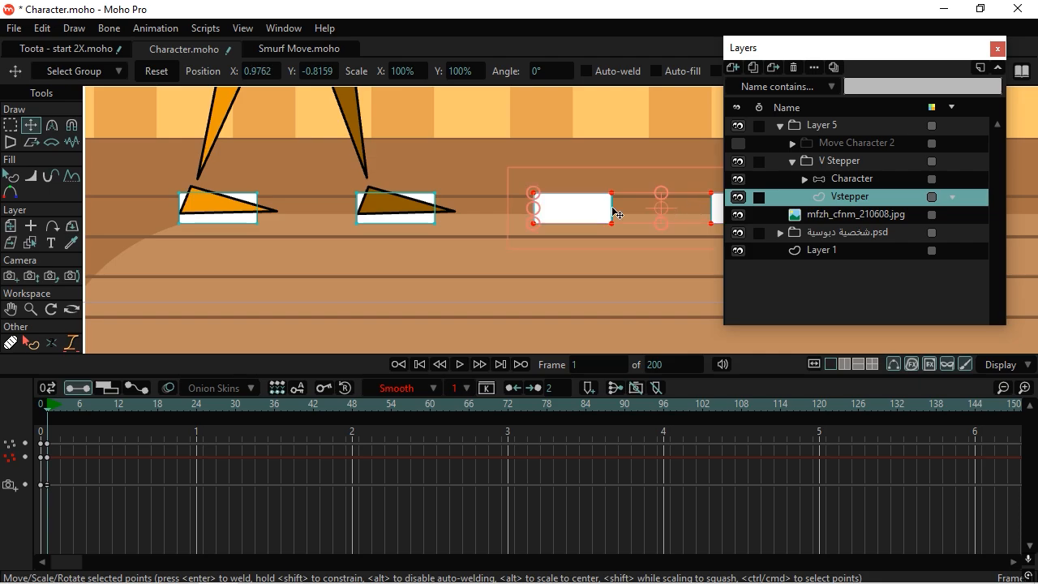
pyautogui.scroll(5, 616, 213)
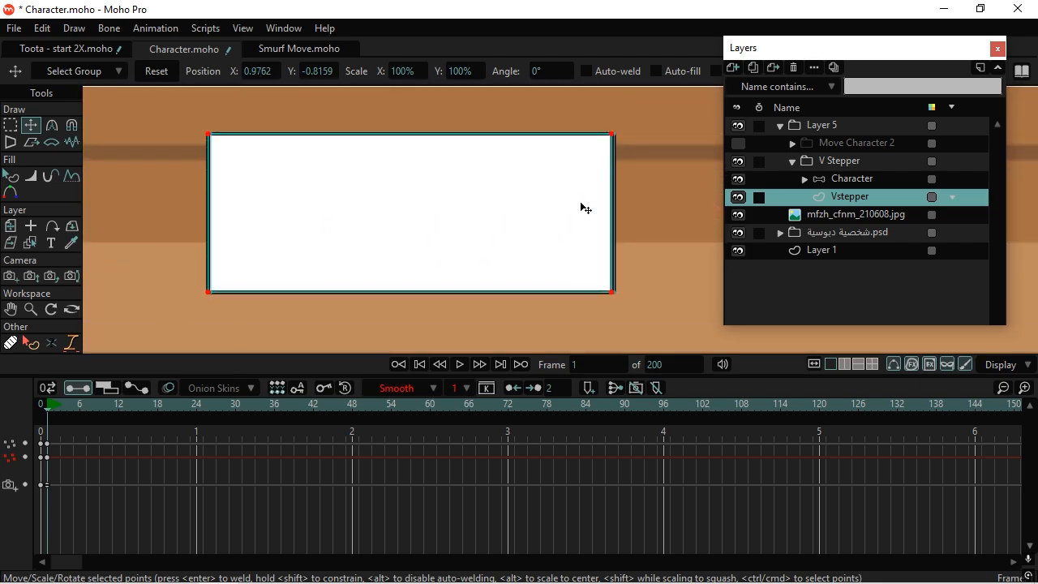
pyautogui.scroll(-4, 617, 159)
pyautogui.scroll(-4, 617, 159)
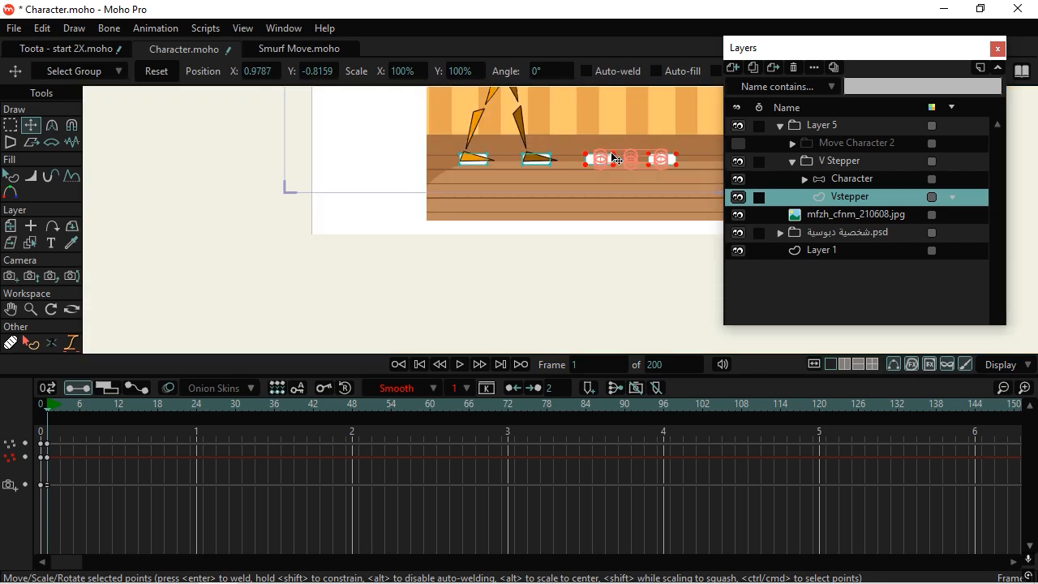
pyautogui.scroll(3, 525, 185)
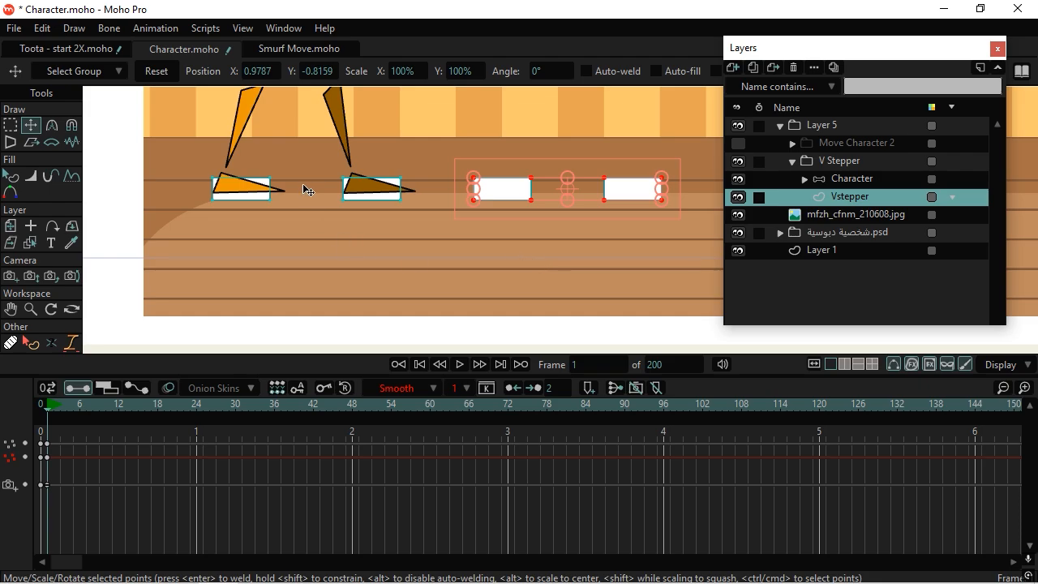
# Step: At frame 24, move all four rectangles together to X -0.7403 so the third and fourth sit under the orange and brown feet
pyautogui.scroll(2, 513, 232)
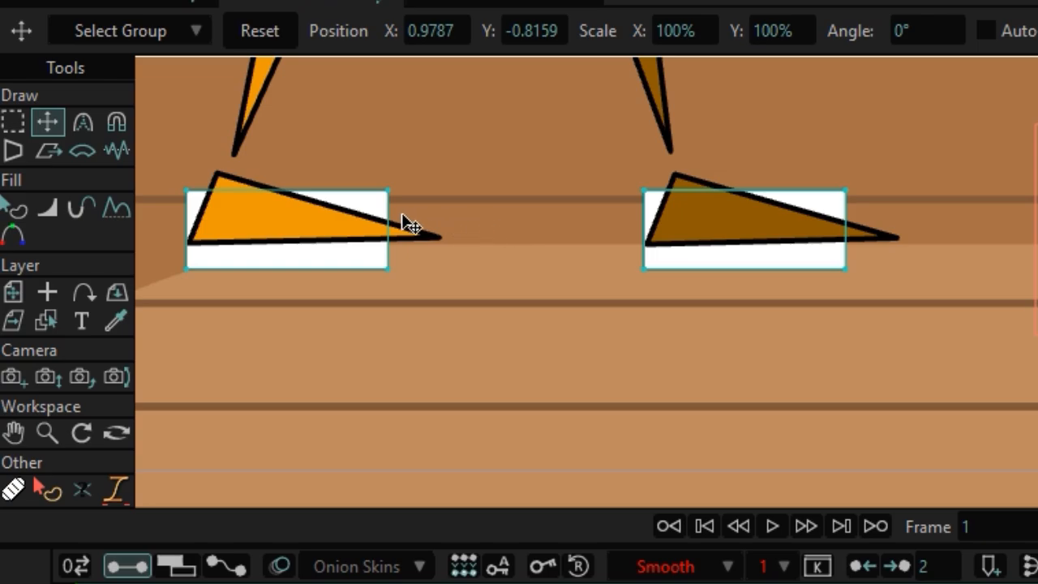
pyautogui.scroll(2, 406, 222)
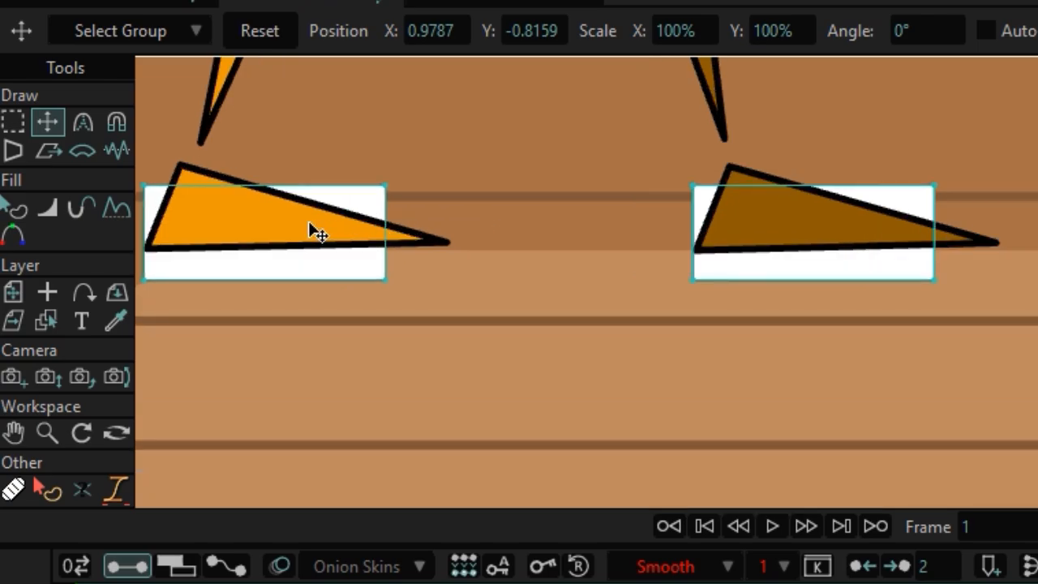
pyautogui.moveTo(310, 223); pyautogui.dragTo(303, 224)
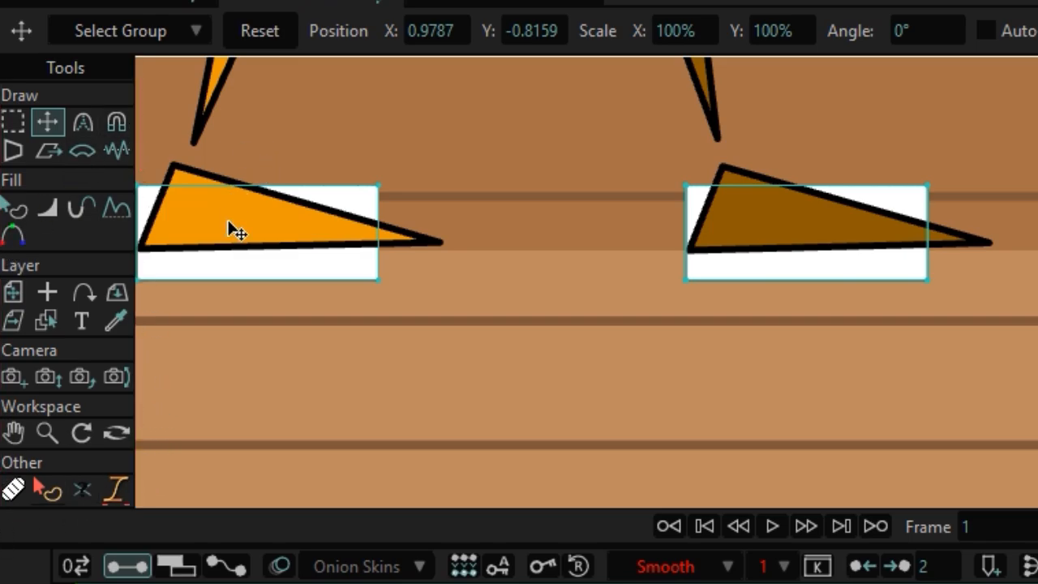
pyautogui.moveTo(228, 222); pyautogui.dragTo(227, 222)
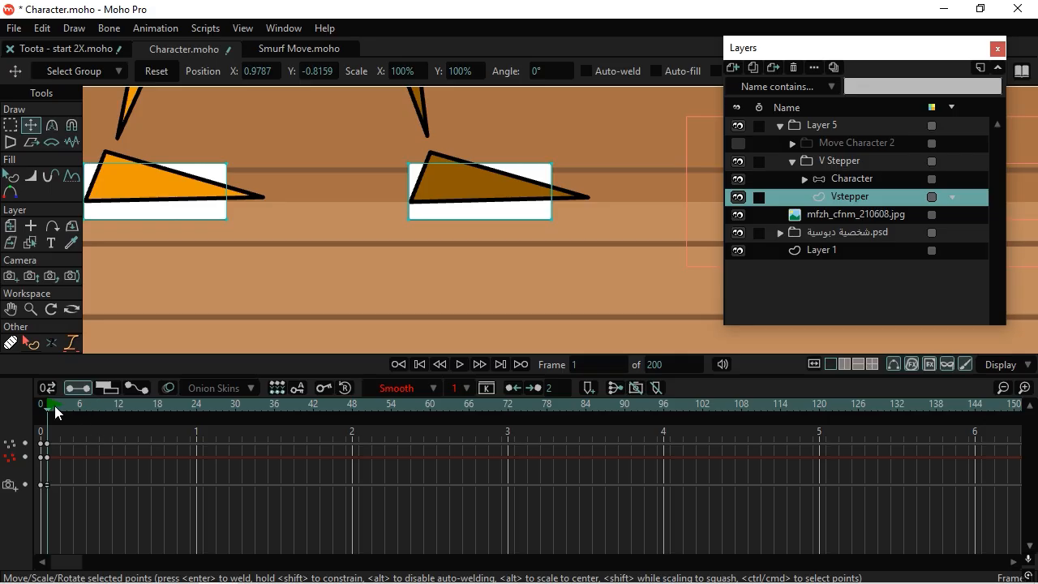
pyautogui.moveTo(54, 405); pyautogui.dragTo(196, 425)
pyautogui.click(11, 126)
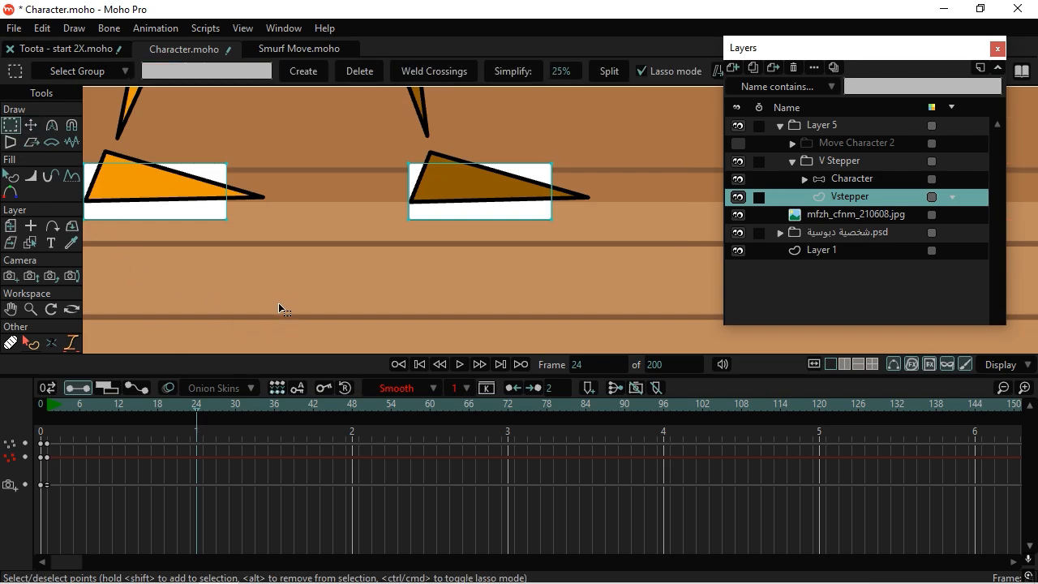
pyautogui.click(32, 127)
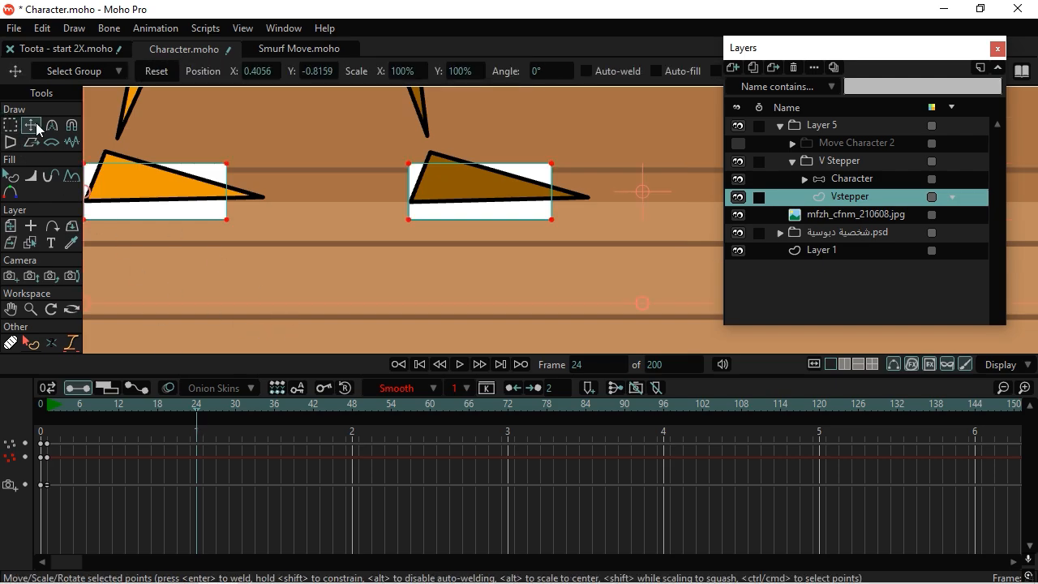
pyautogui.moveTo(621, 203); pyautogui.dragTo(254, 215)
pyautogui.moveTo(640, 200); pyautogui.dragTo(341, 223)
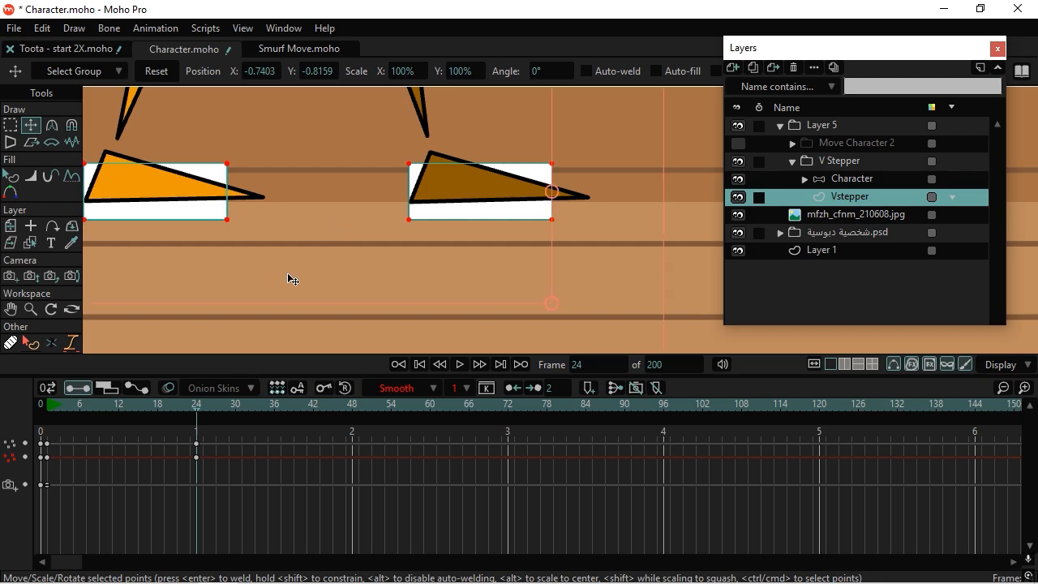
# Step: Keyframe the selected Vstepper points at frames 24 and 1, and set those keyframes' interpolation to Linear
pyautogui.click(322, 388)
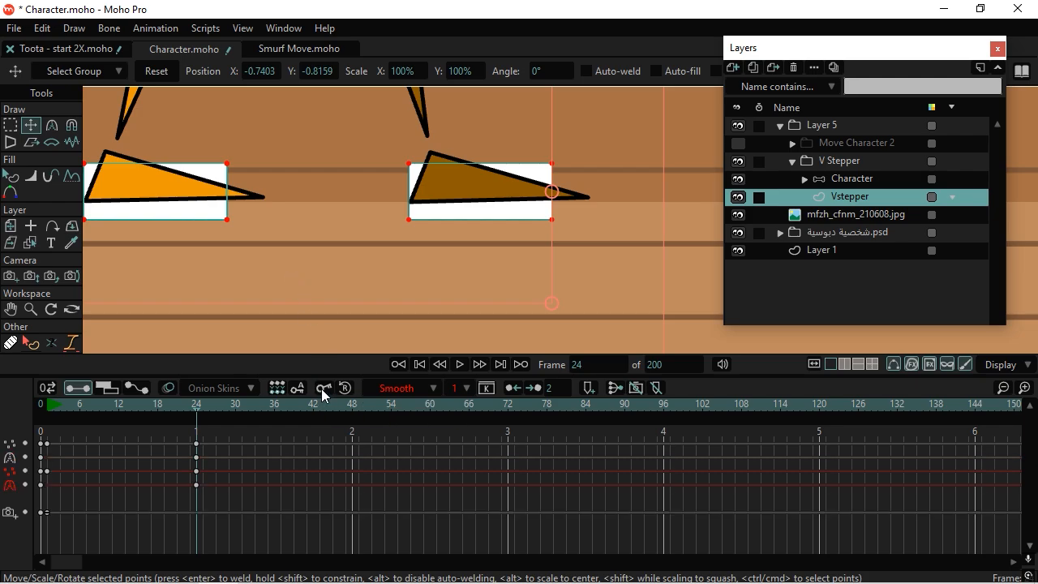
pyautogui.click(49, 405)
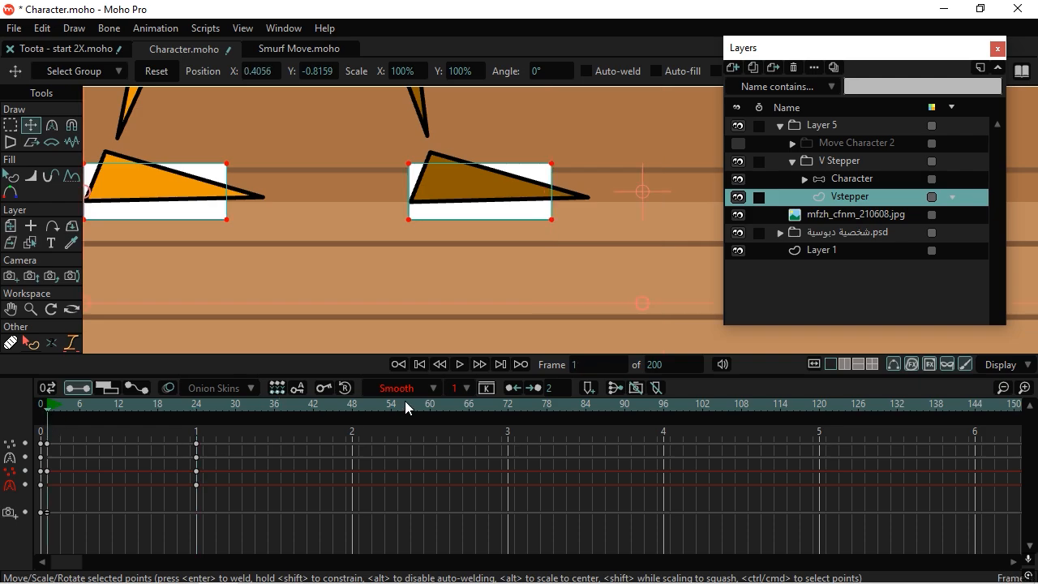
pyautogui.click(323, 391)
pyautogui.moveTo(243, 495); pyautogui.dragTo(48, 446)
pyautogui.rightClick(49, 446)
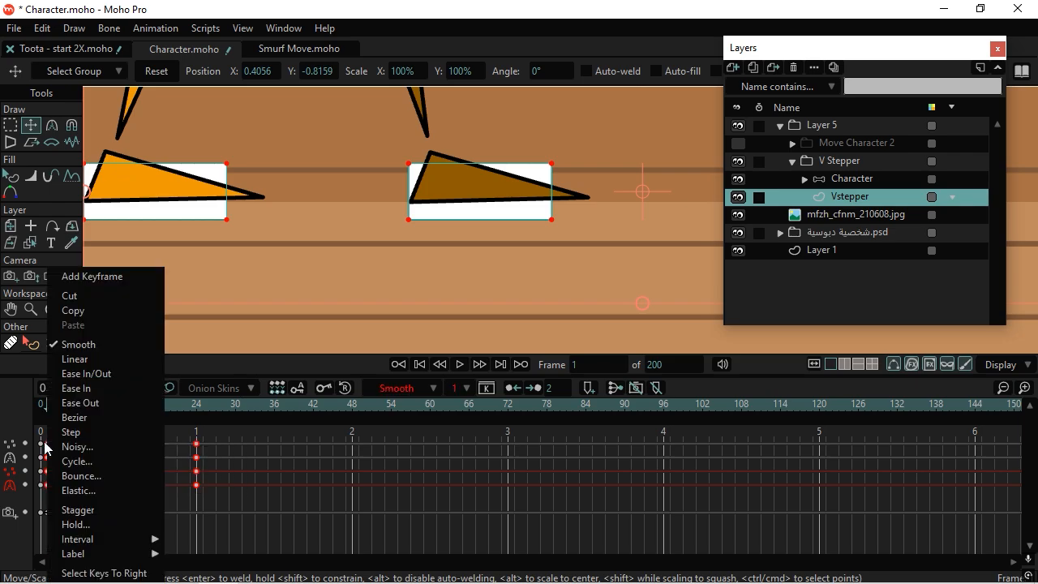
pyautogui.click(106, 358)
# Step: Scrub through the opening frames to check that the moving rectangles stay aligned with the planted foot
pyautogui.scroll(-3, 240, 307)
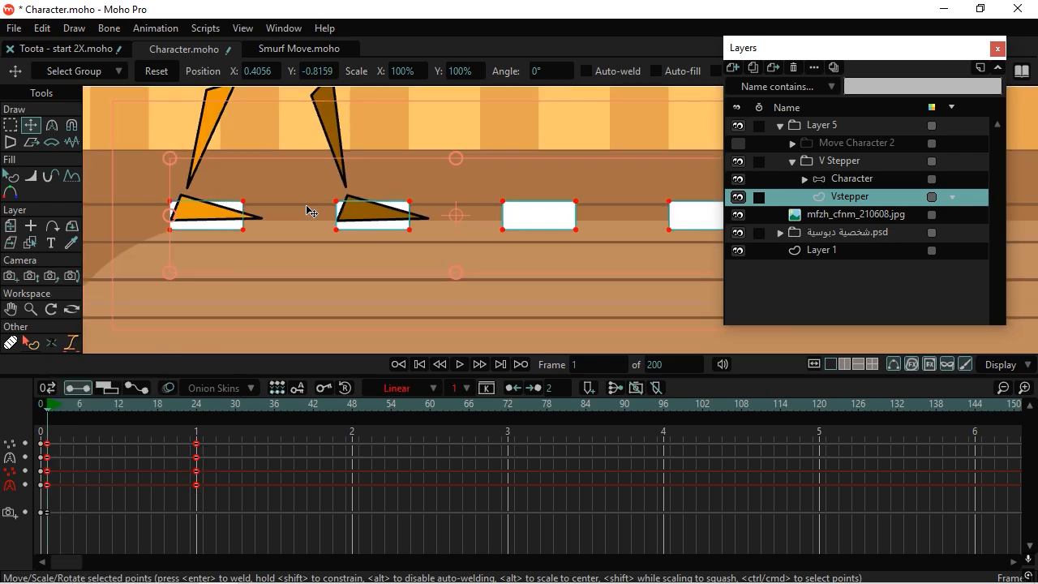
pyautogui.scroll(1, 387, 195)
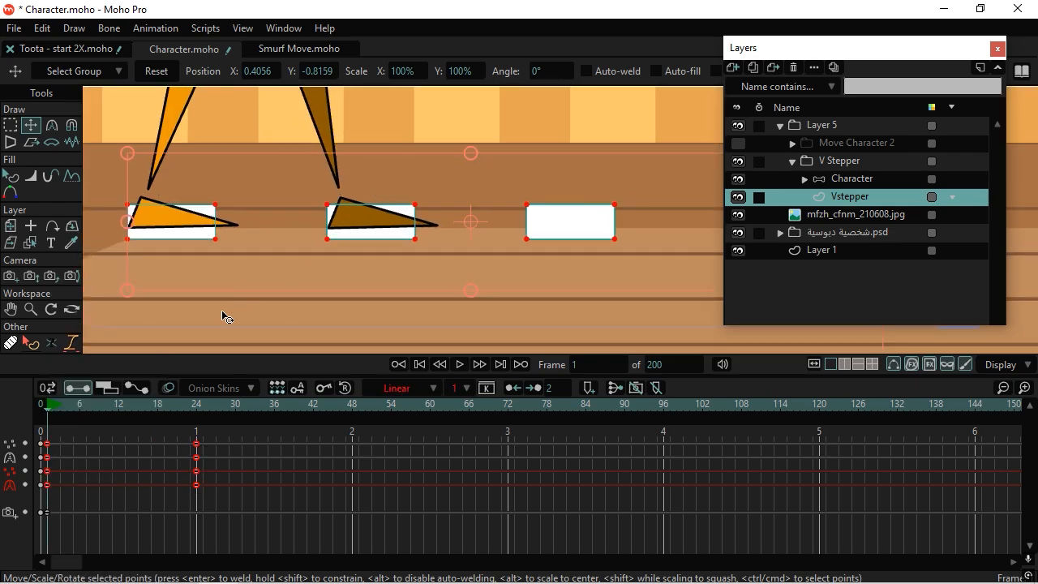
pyautogui.click(55, 407)
pyautogui.click(50, 411)
pyautogui.click(60, 403)
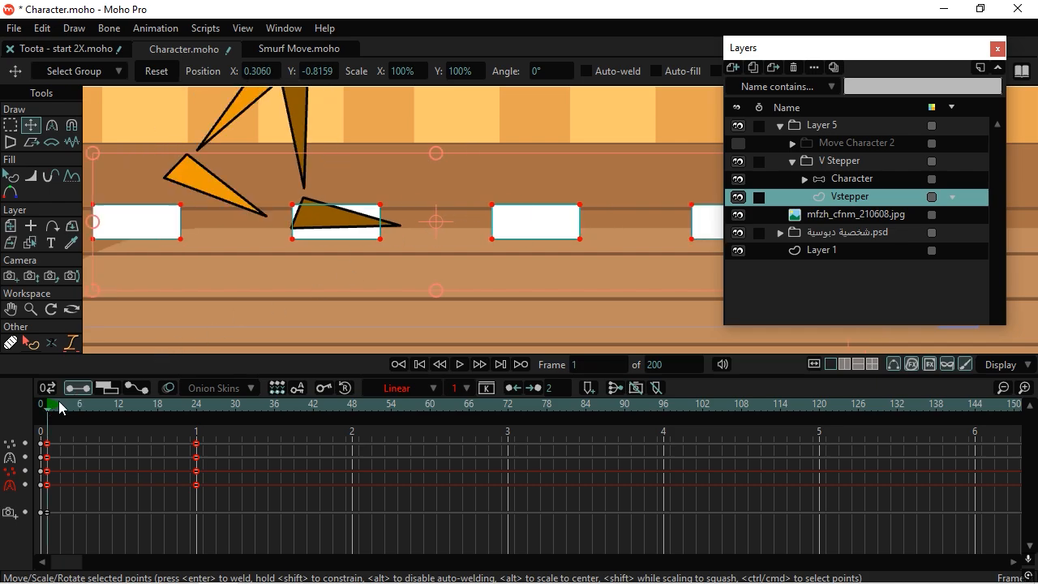
pyautogui.moveTo(59, 408); pyautogui.dragTo(42, 498)
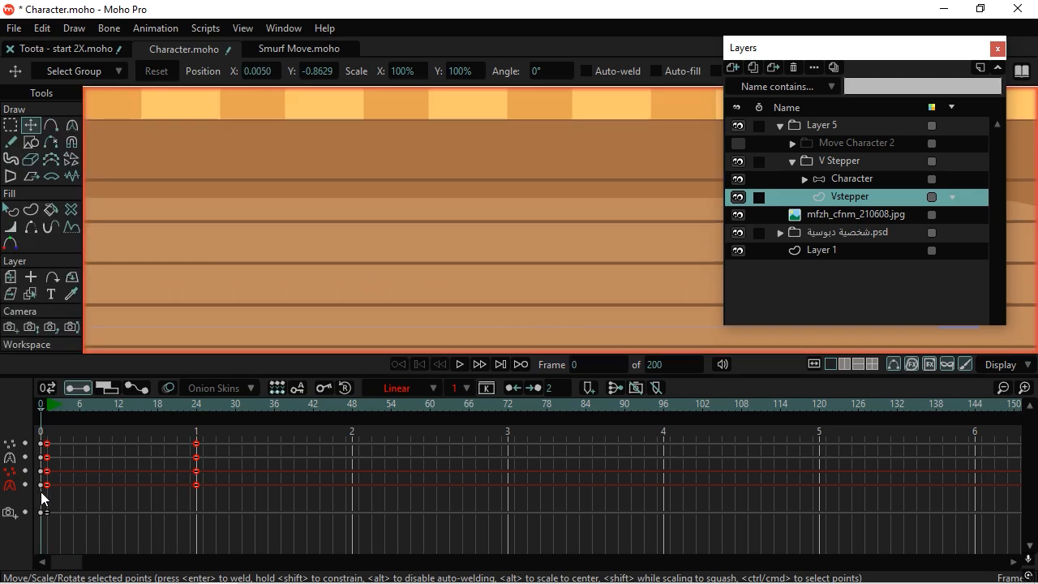
# Step: Add a position keyframe for the V Stepper group at frame 1 without moving it
pyautogui.click(850, 164)
pyautogui.scroll(5, 378, 248)
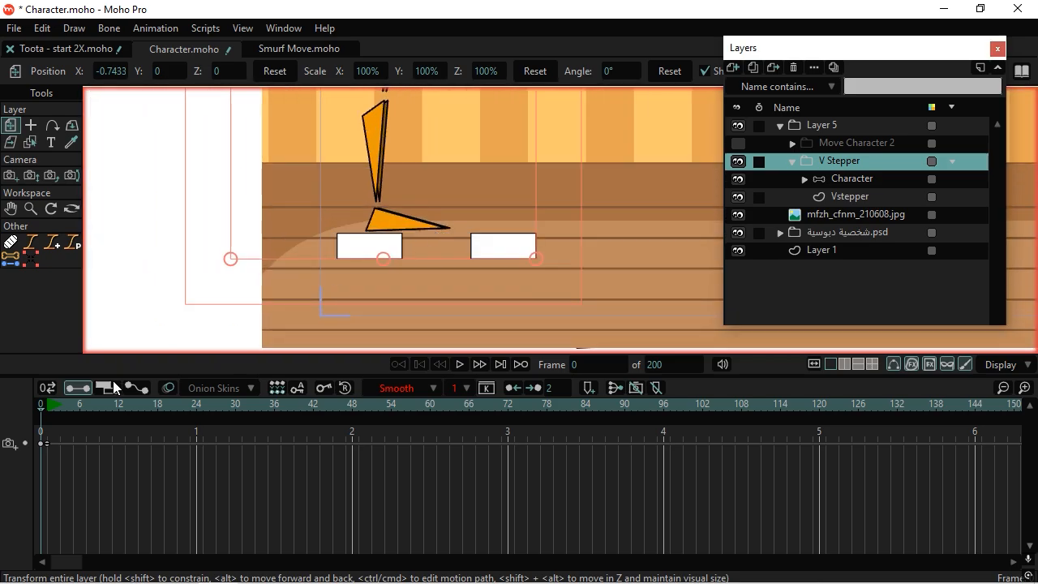
pyautogui.click(50, 411)
pyautogui.moveTo(667, 236); pyautogui.dragTo(219, 222)
pyautogui.moveTo(565, 199); pyautogui.dragTo(506, 198)
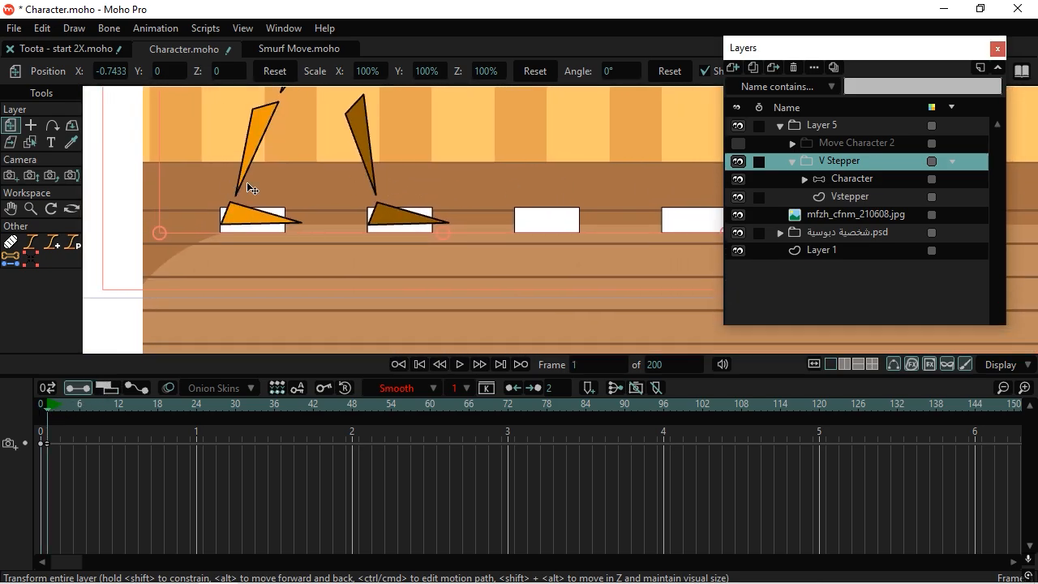
pyautogui.scroll(3, 253, 190)
pyautogui.moveTo(409, 208); pyautogui.dragTo(322, 169)
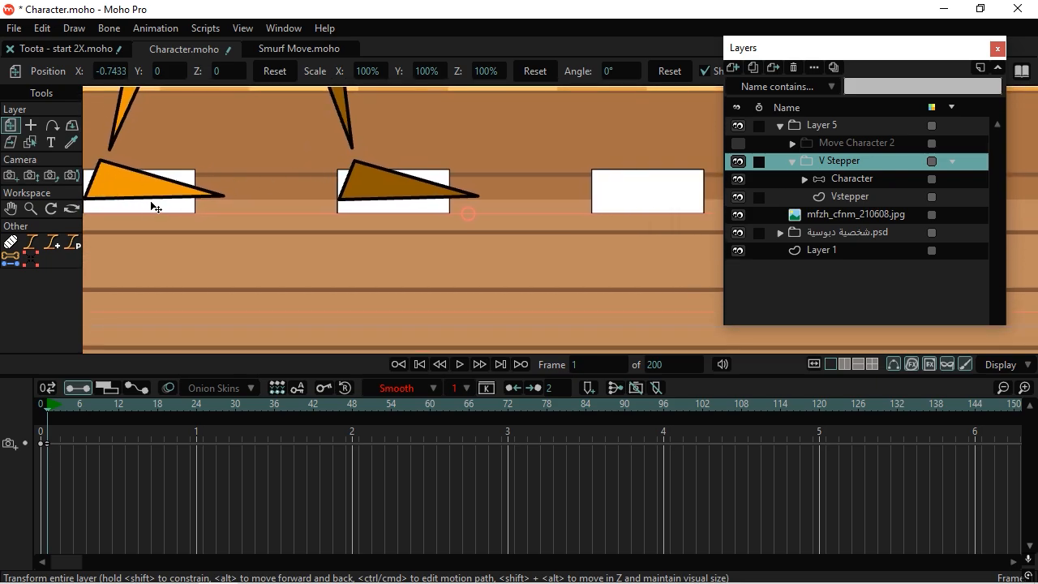
pyautogui.click(141, 155)
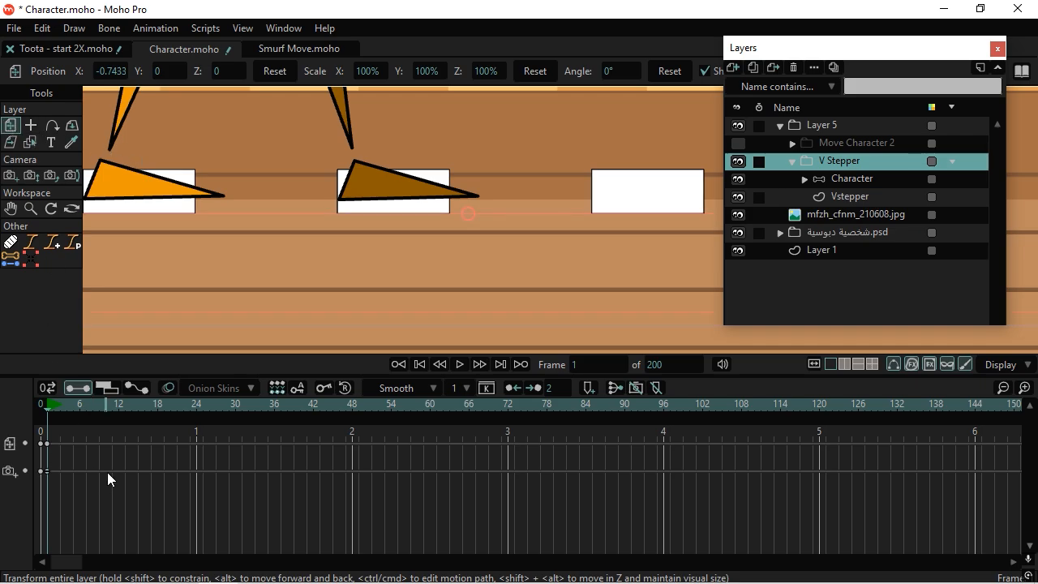
# Step: At frame 24, move the V Stepper group forward to X 0.4027 so the rectangles line up with their frame 1 positions
pyautogui.click(197, 405)
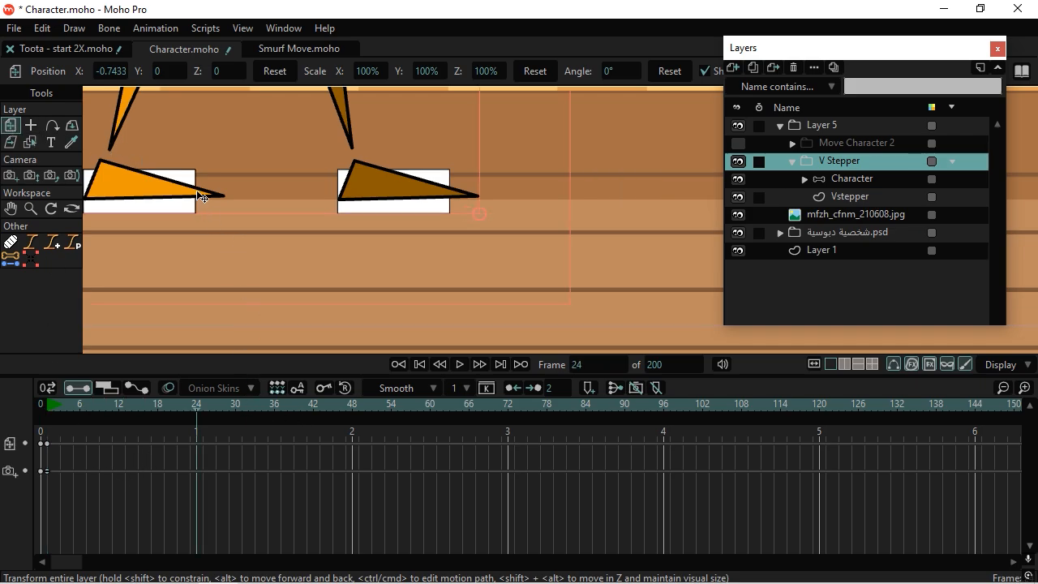
pyautogui.moveTo(187, 187); pyautogui.dragTo(256, 217)
pyautogui.moveTo(135, 206); pyautogui.dragTo(259, 198)
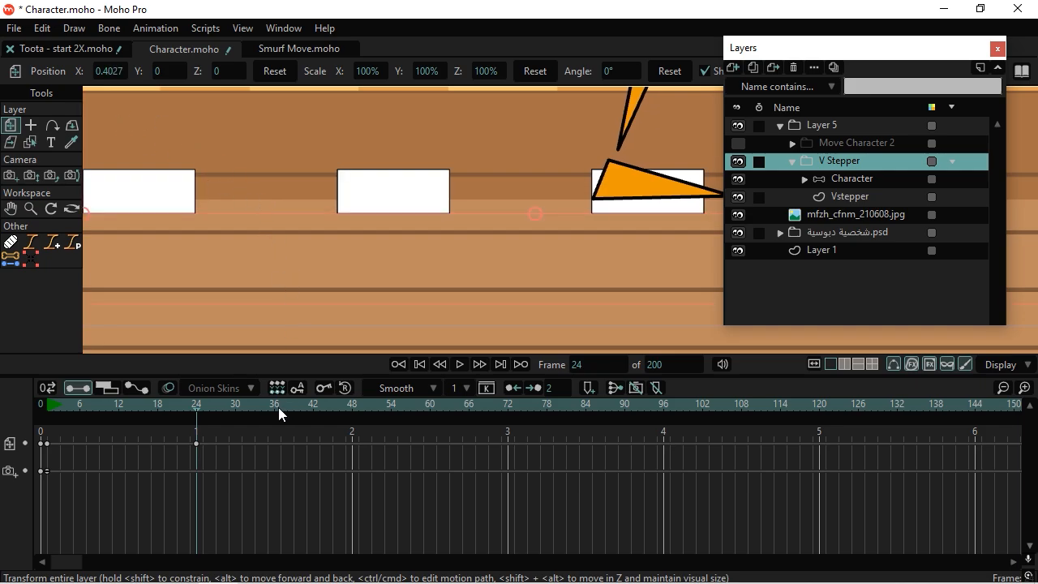
# Step: Set the V Stepper group's frame 1 and 24 keyframes to Linear, and make the frame 24 keyframe an additive Cycle
pyautogui.moveTo(236, 450); pyautogui.dragTo(51, 448)
pyautogui.rightClick(47, 448)
pyautogui.click(111, 358)
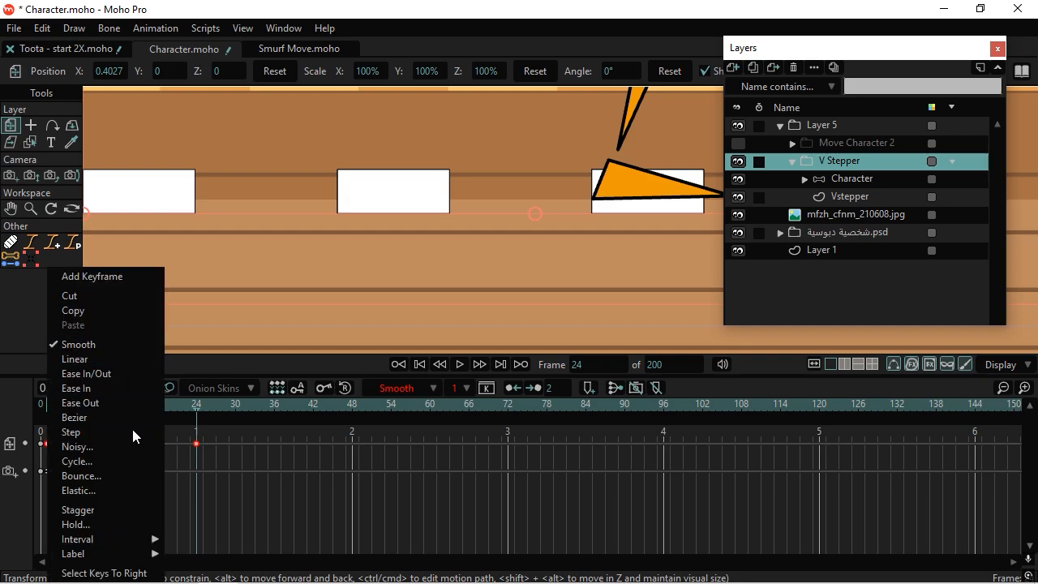
pyautogui.rightClick(196, 445)
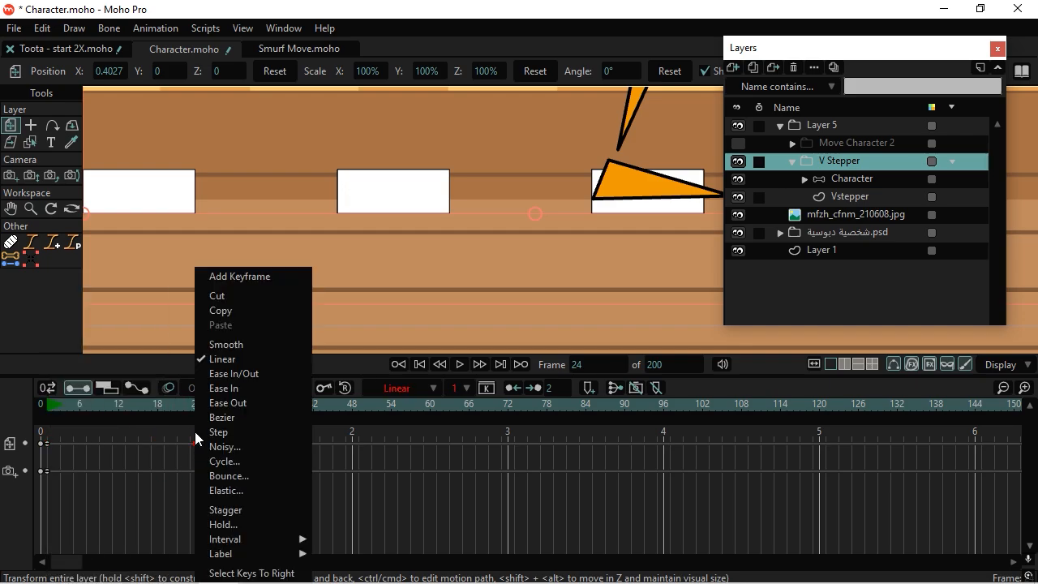
pyautogui.click(213, 460)
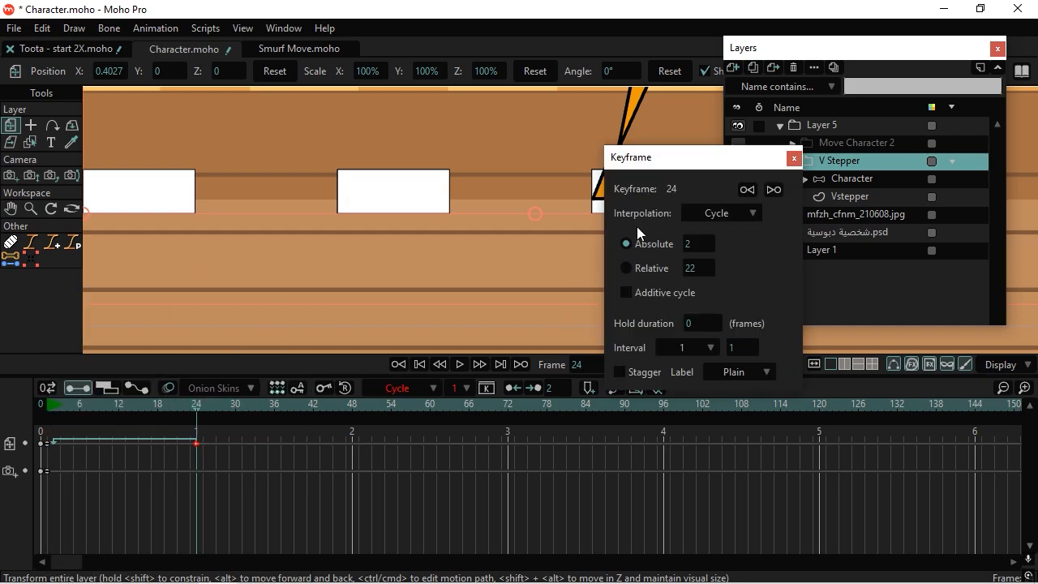
pyautogui.click(655, 294)
pyautogui.click(794, 159)
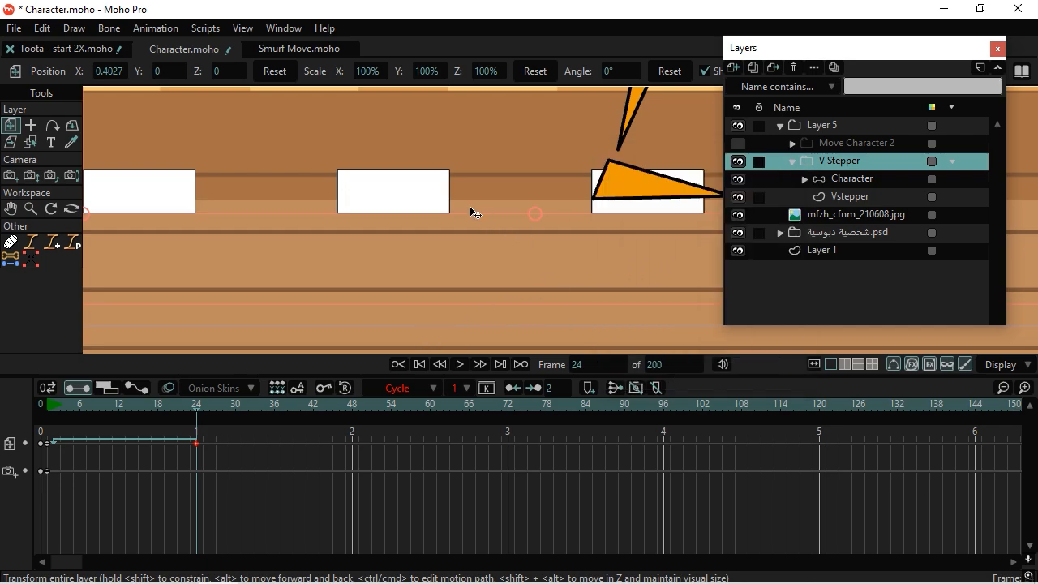
# Step: Play the animation from frame 1 to check the feet against the rectangles as the character walks across the scene
pyautogui.click(48, 410)
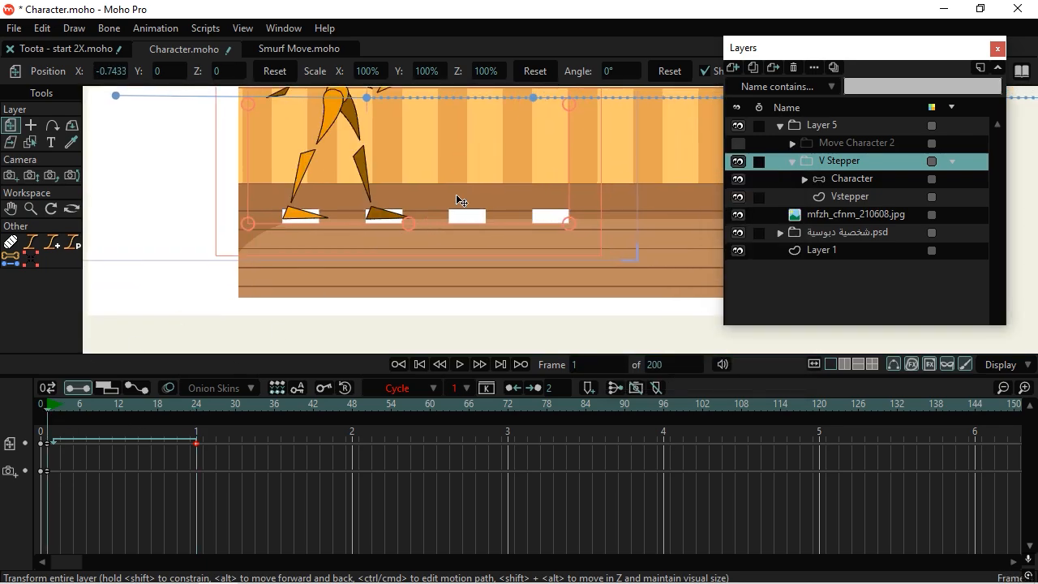
pyautogui.scroll(-3, 456, 200)
pyautogui.scroll(3, 457, 201)
pyautogui.press('space')
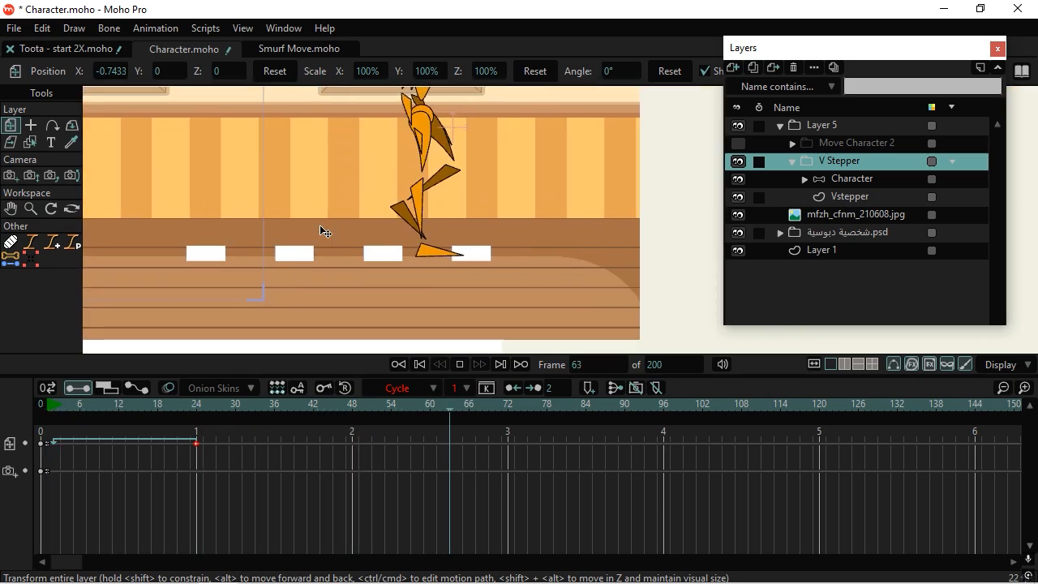
pyautogui.press('space')
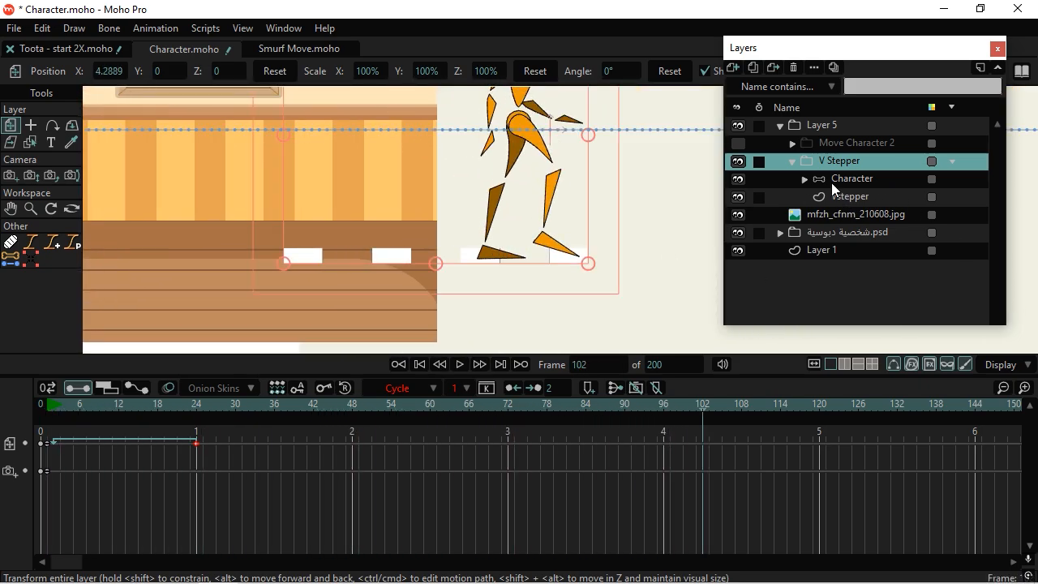
# Step: Hide the Vstepper marker layer and replay the walk from frame 2 to check the feet for sliding
pyautogui.click(738, 197)
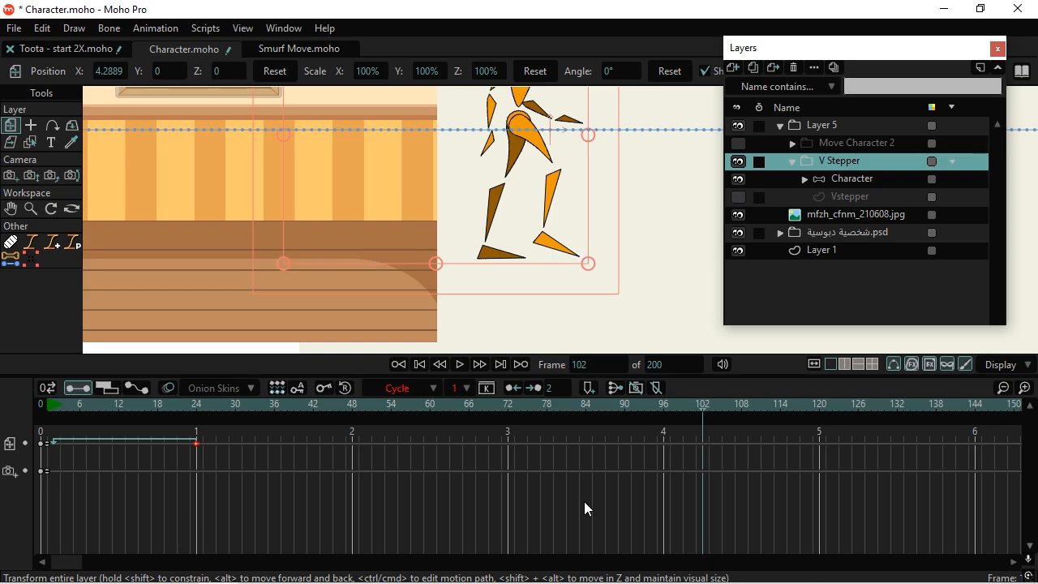
pyautogui.click(51, 410)
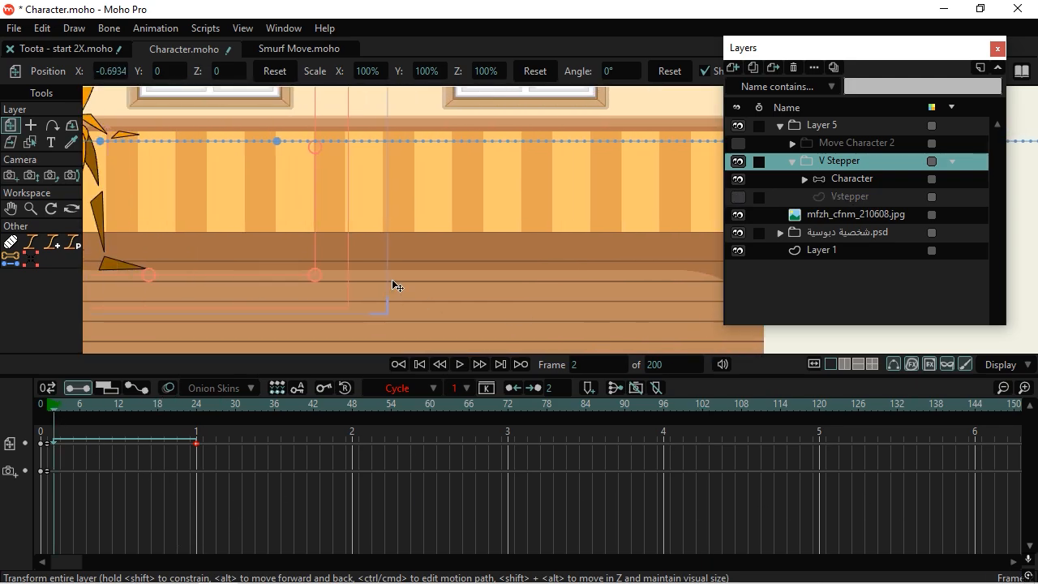
pyautogui.moveTo(300, 275); pyautogui.dragTo(442, 296)
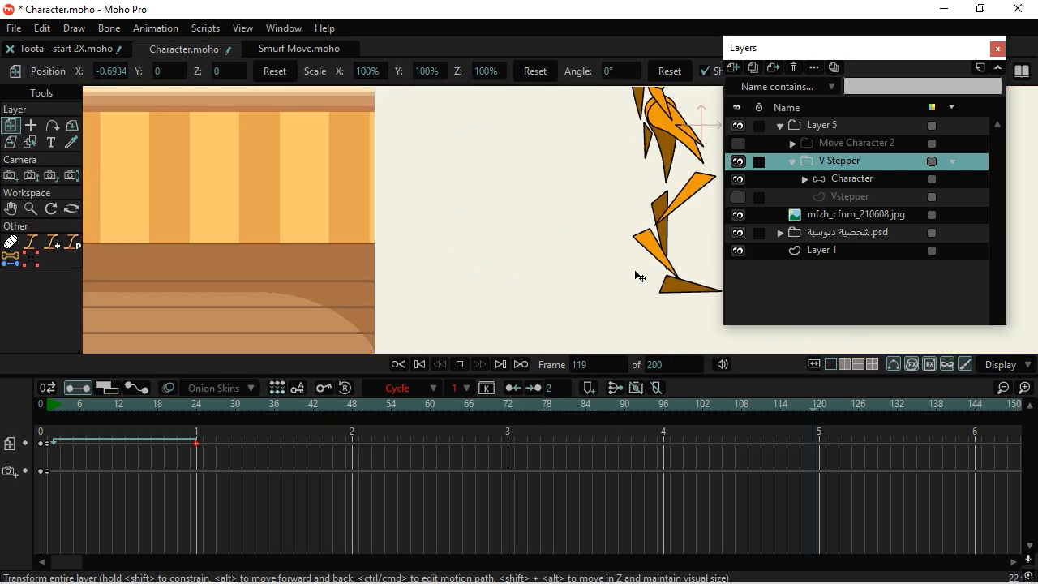
pyautogui.press('space')
pyautogui.click(54, 408)
pyautogui.press('space')
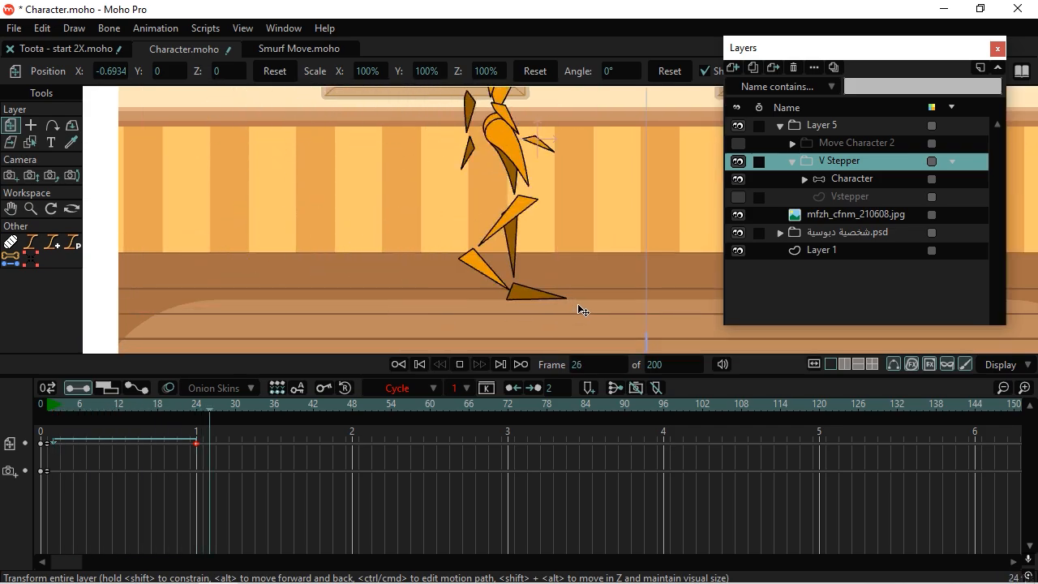
pyautogui.press('space')
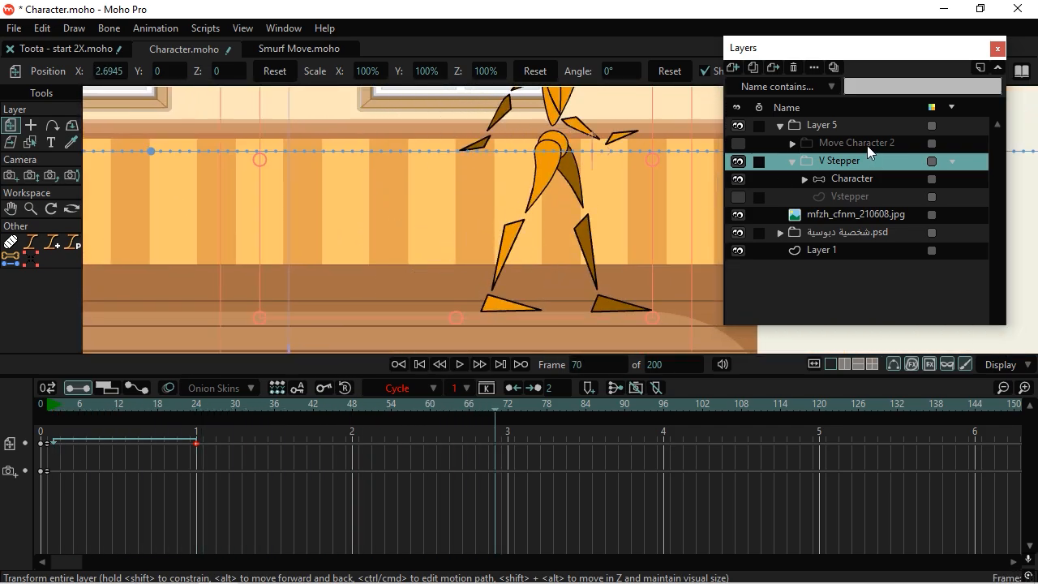
# Step: Collapse the V Stepper group, show the Move Character 2 group, and play both walks together to compare them
pyautogui.click(793, 160)
pyautogui.click(738, 144)
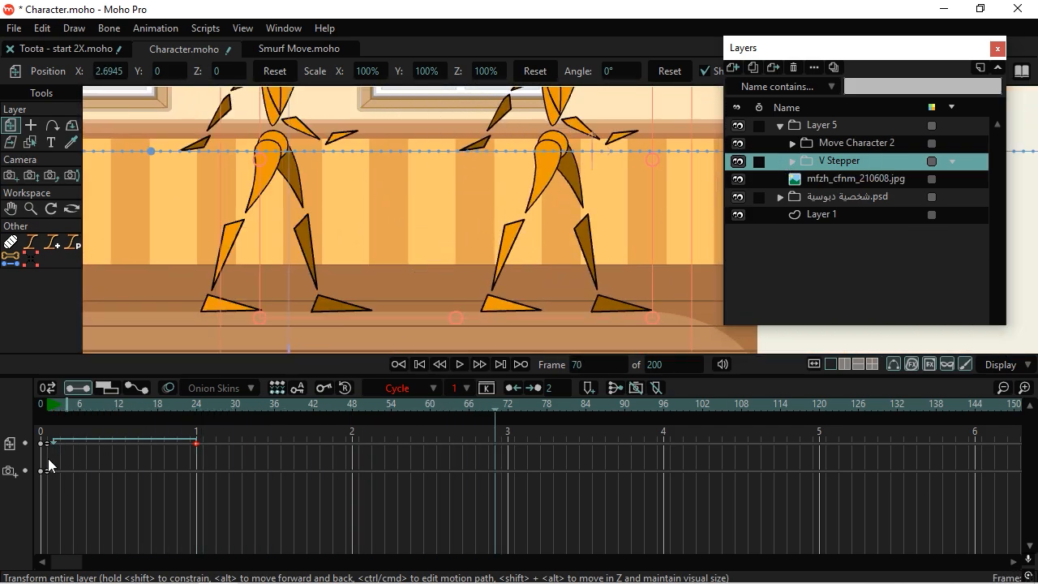
pyautogui.click(52, 405)
pyautogui.press('space')
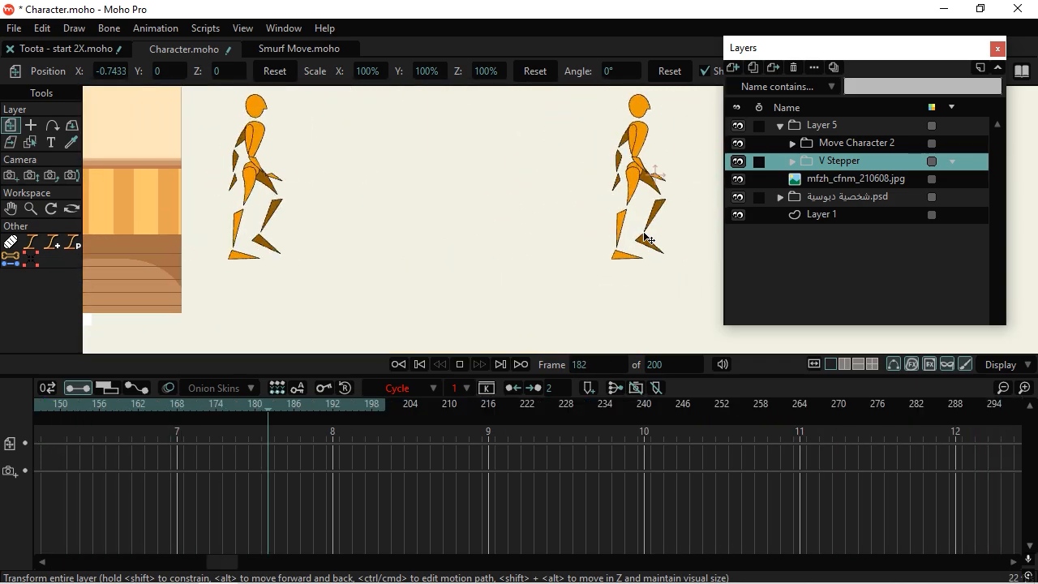
pyautogui.press('space')
pyautogui.moveTo(443, 287); pyautogui.dragTo(478, 287)
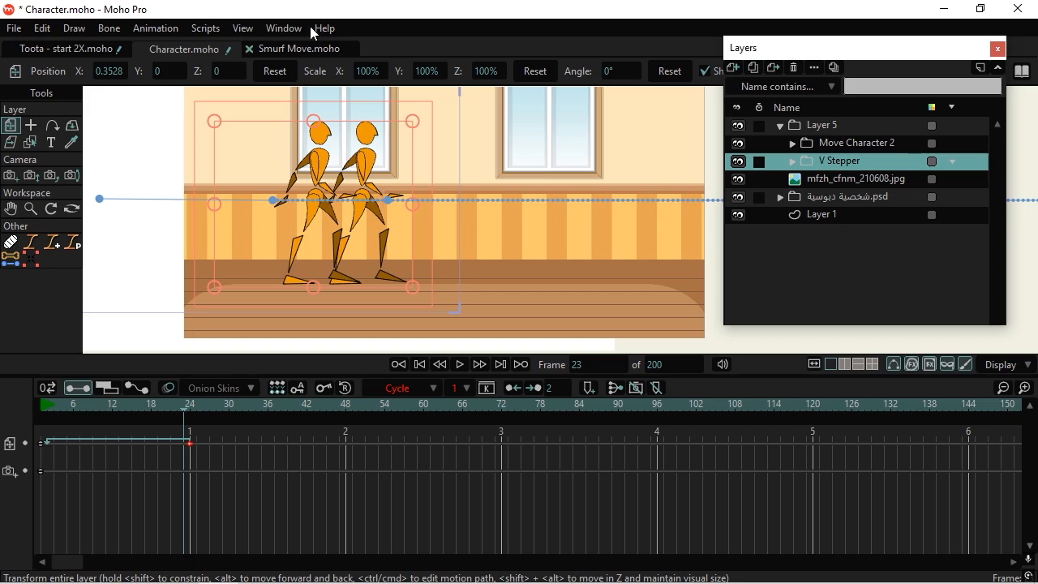
# Step: Switch to the Smurf Move.moho project, go to frame 1 and show the V stepper layer
pyautogui.click(325, 49)
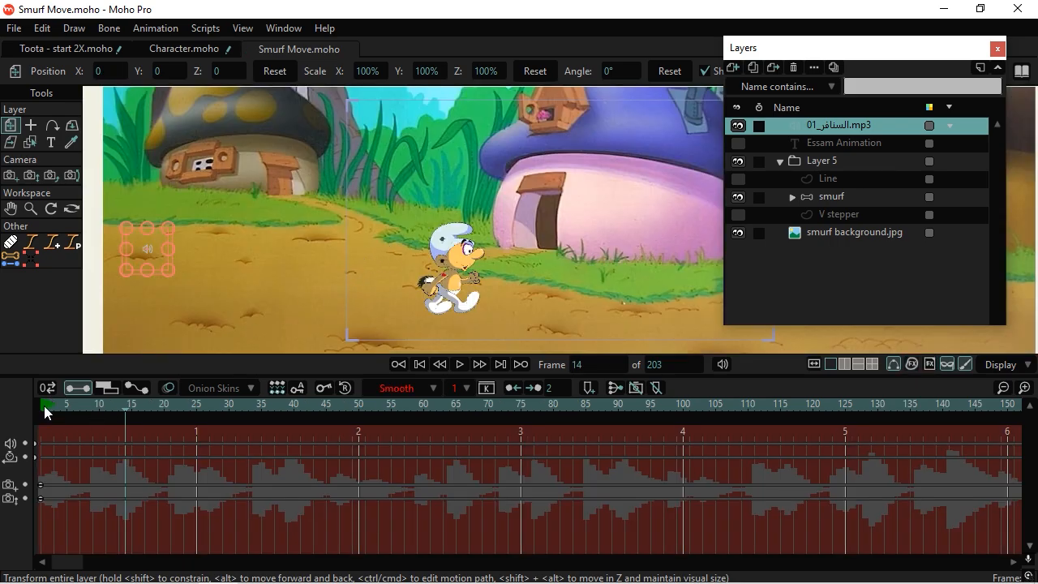
pyautogui.click(45, 408)
pyautogui.click(738, 214)
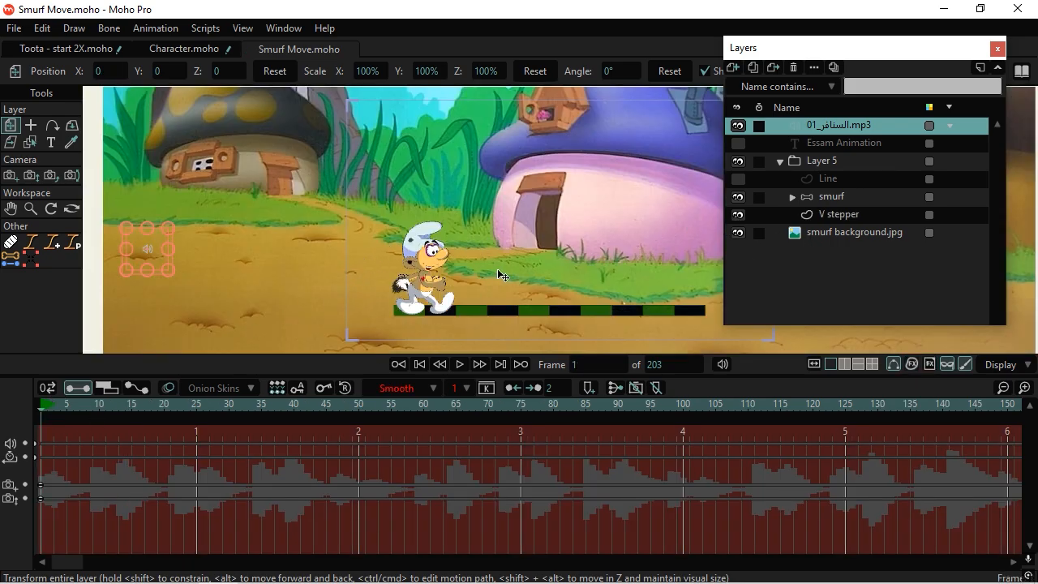
# Step: Play the smurf's walk from frame 1 to check its feet against the V stepper rectangles
pyautogui.press('space')
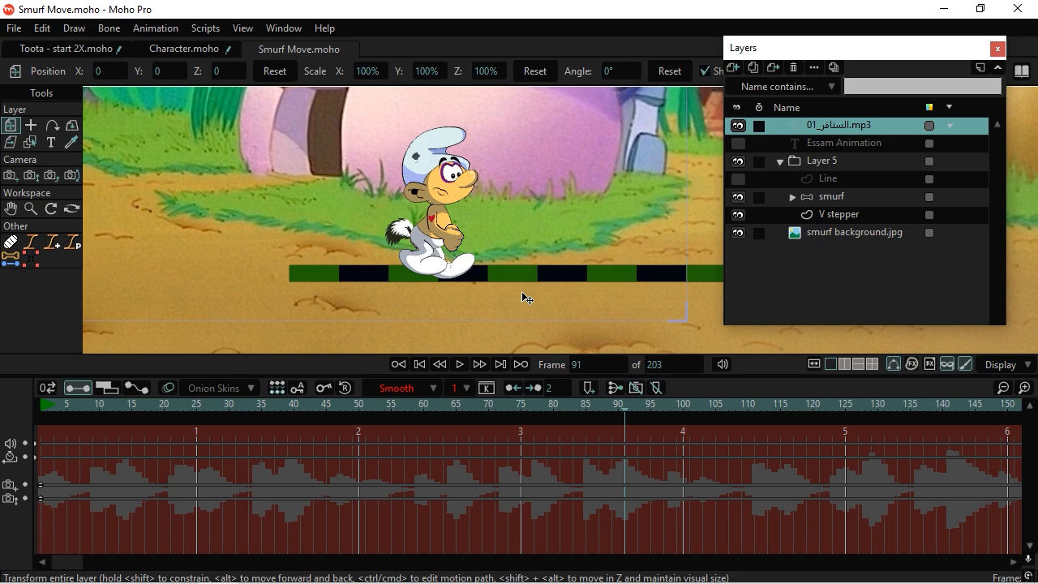
pyautogui.press('space')
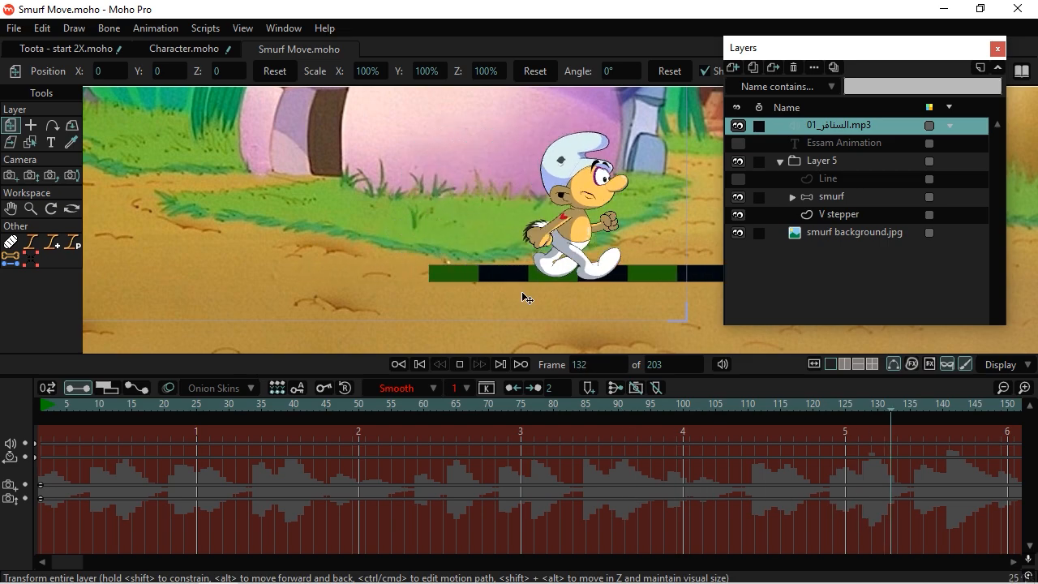
pyautogui.press('space')
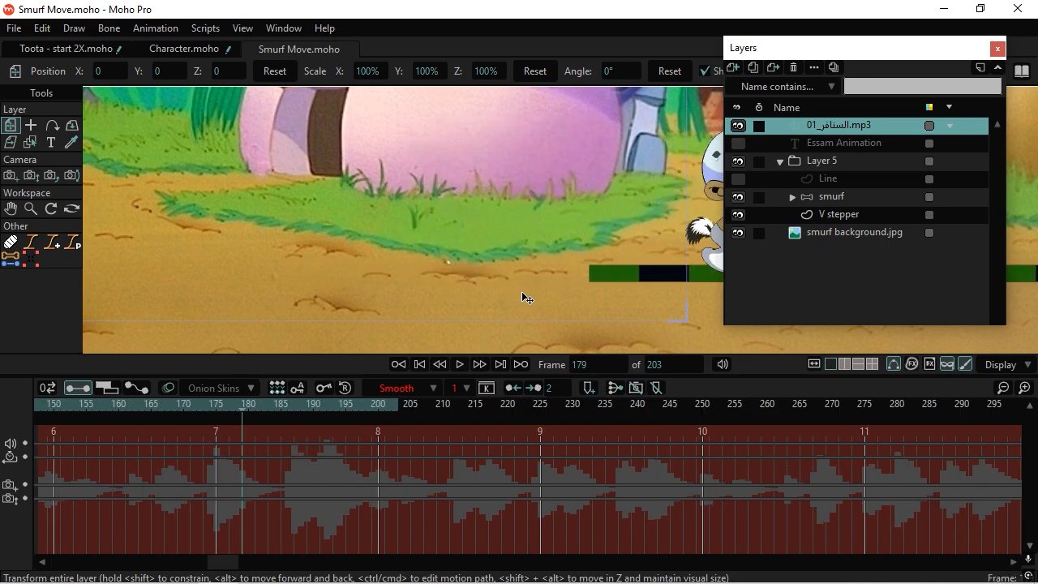
pyautogui.scroll(-3, 522, 289)
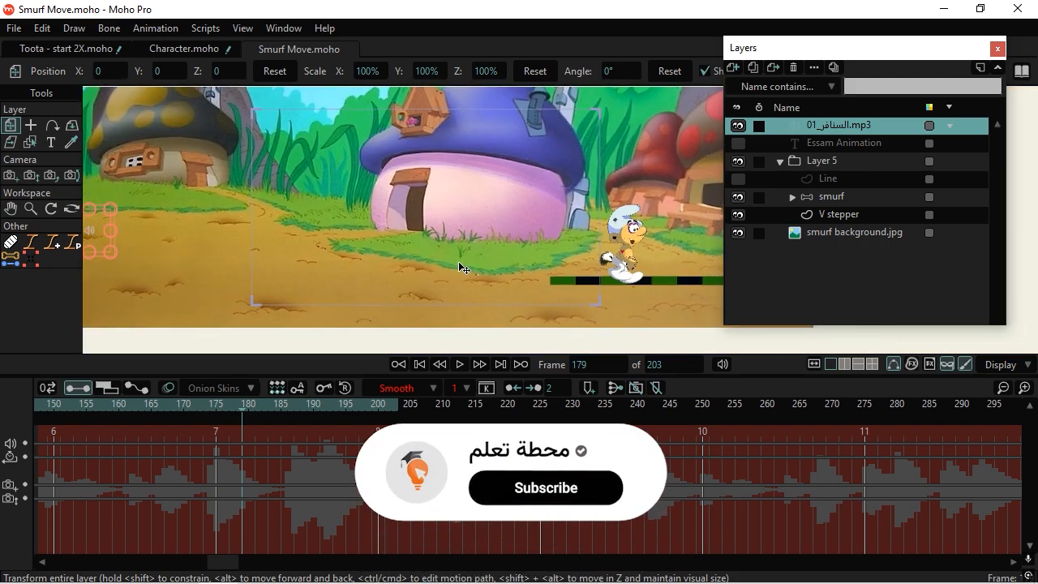